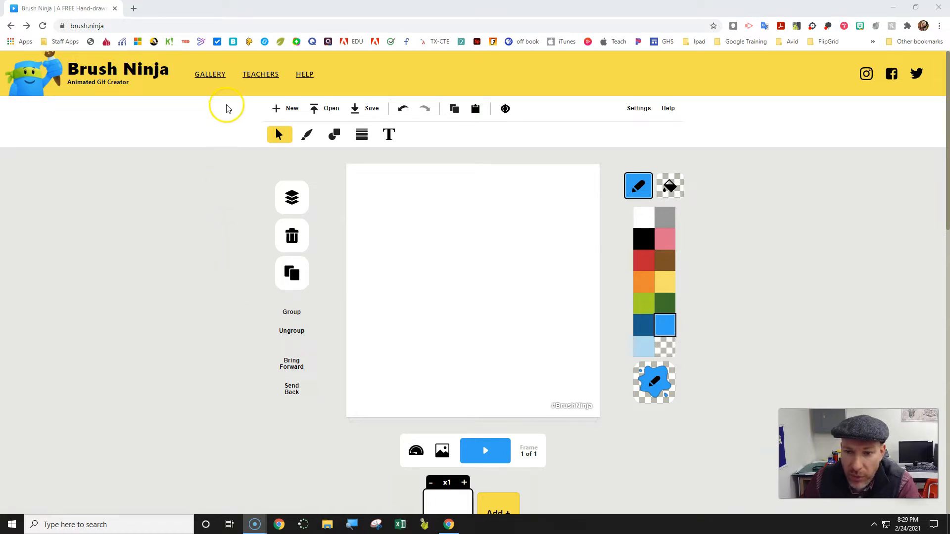
Step: Browse the gallery of example animations and play the one of the bald man with a flying insect
click(212, 79)
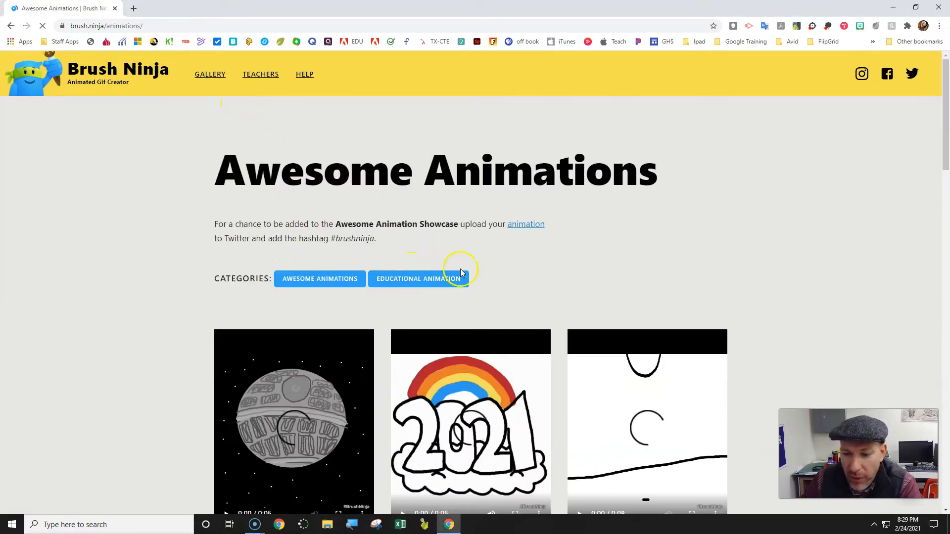
scroll(804, 250, down, 8)
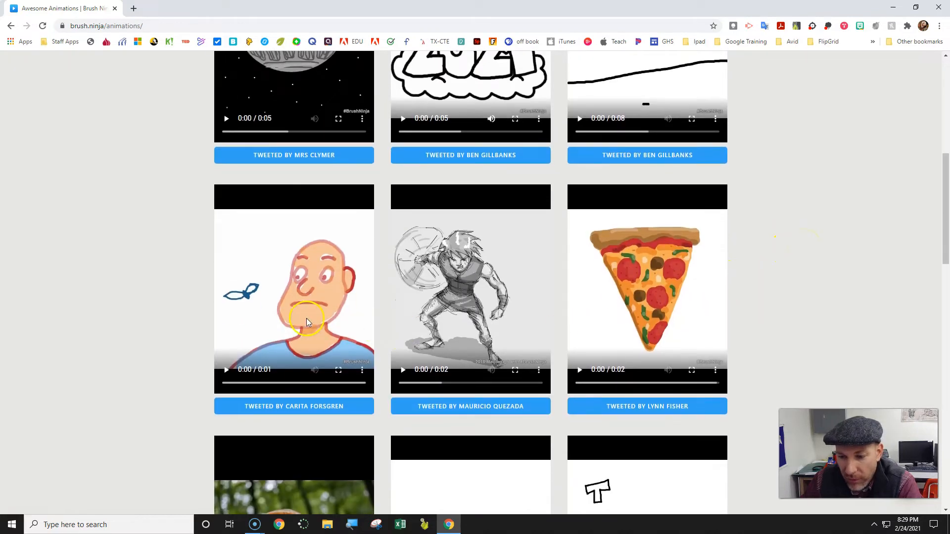
click(310, 319)
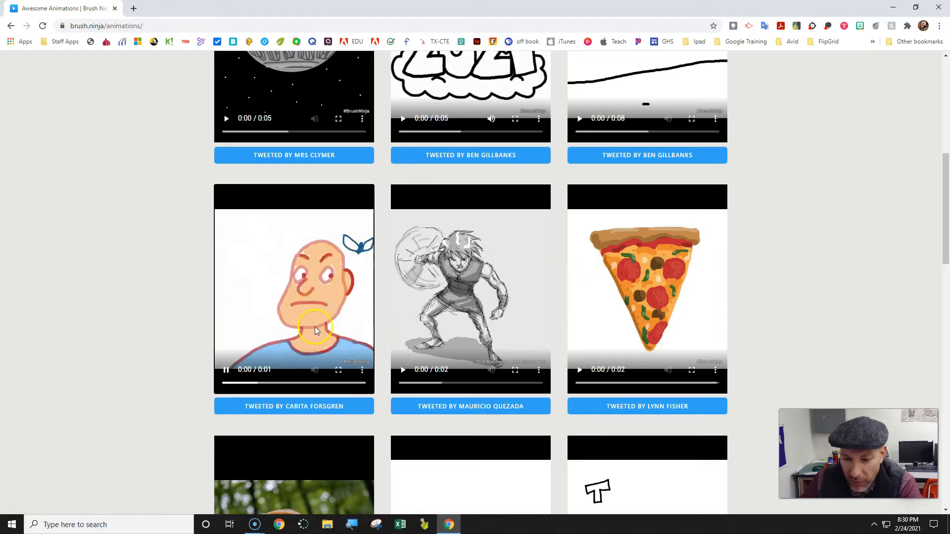
scroll(166, 347, up, 1)
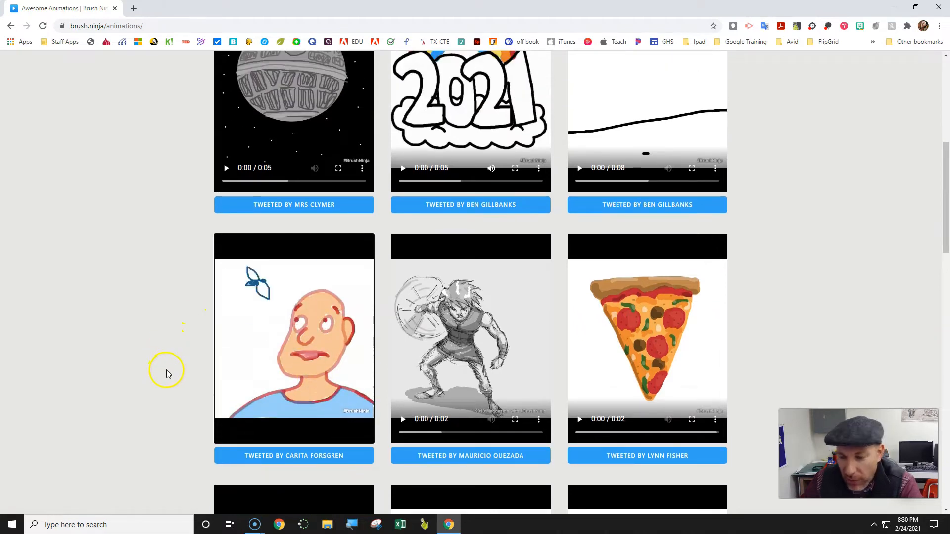
scroll(155, 345, up, 2)
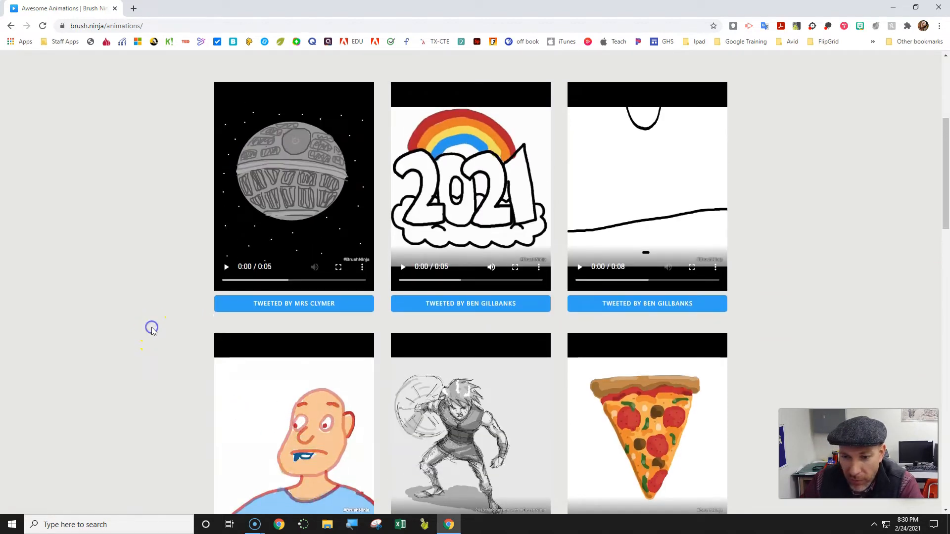
scroll(156, 385, up, 5)
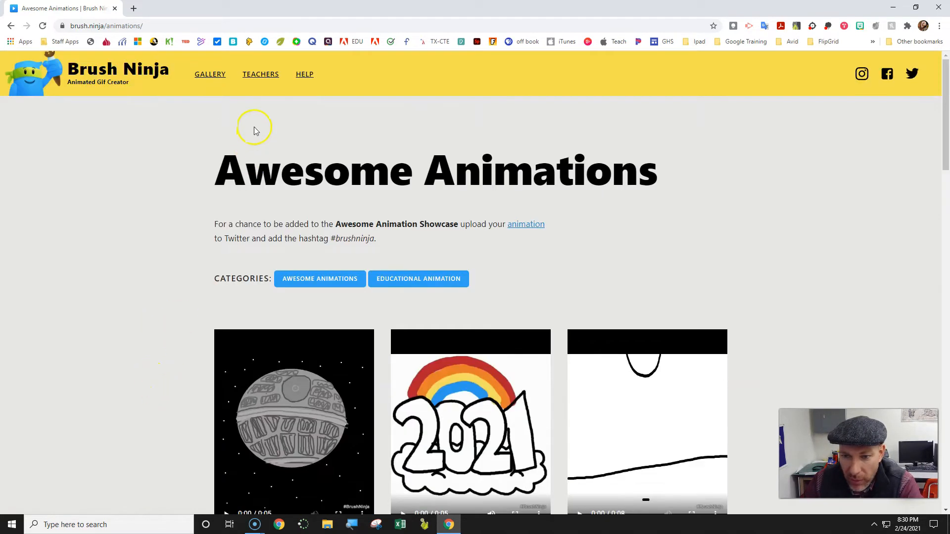
Step: Look through the teacher resources page and its classroom examples, and return to the drawing editor
click(261, 74)
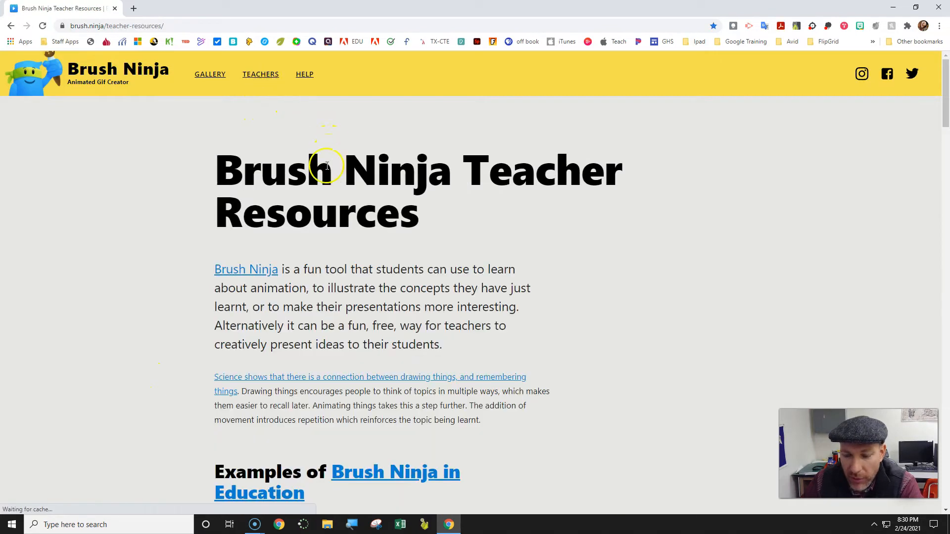
scroll(456, 271, down, 5)
scroll(589, 281, down, 7)
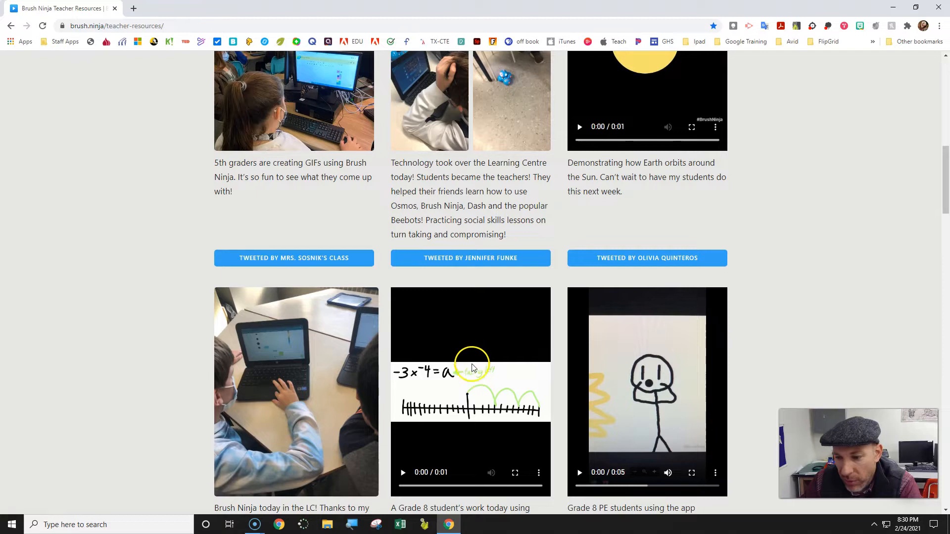
scroll(486, 403, down, 4)
scroll(485, 406, up, 6)
scroll(485, 416, up, 10)
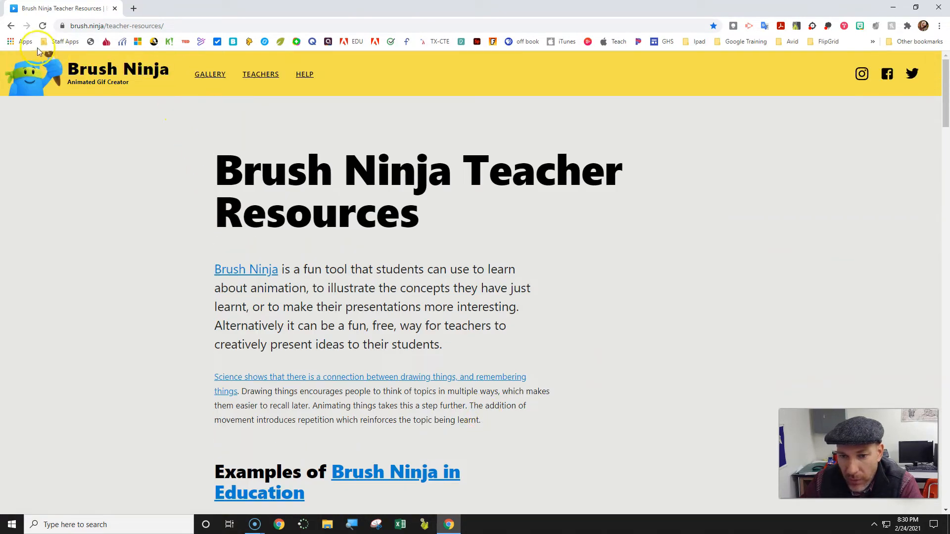
click(11, 27)
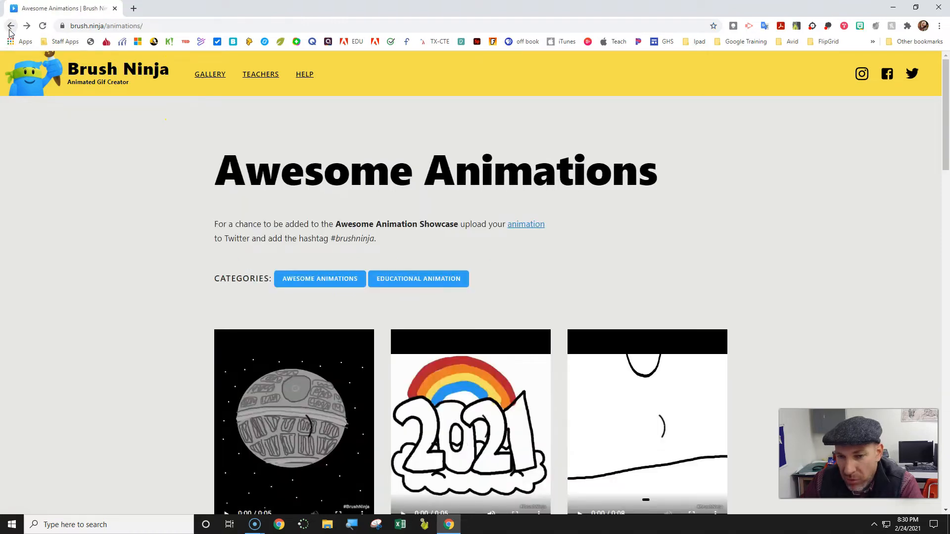
click(10, 27)
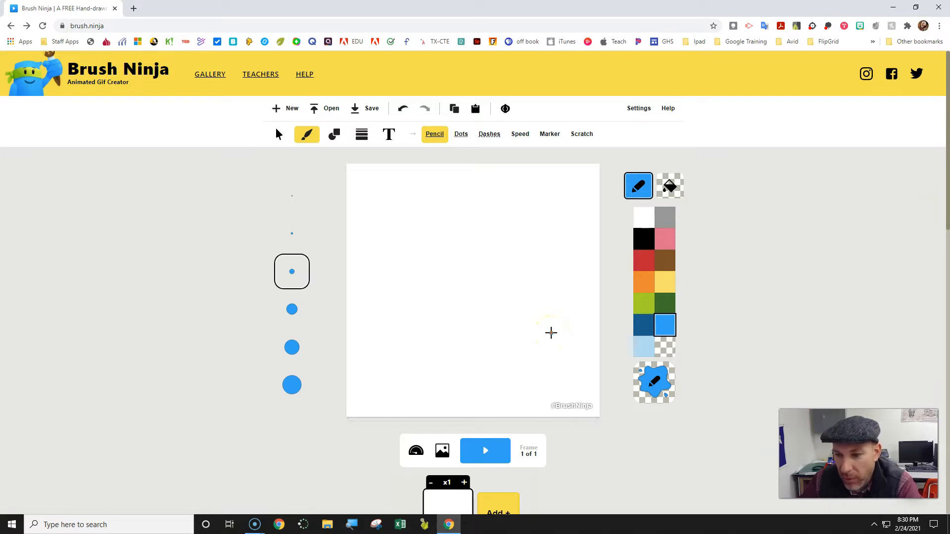
Step: Try the Select tool by sweeping a selection area across the middle of the empty canvas
click(351, 182)
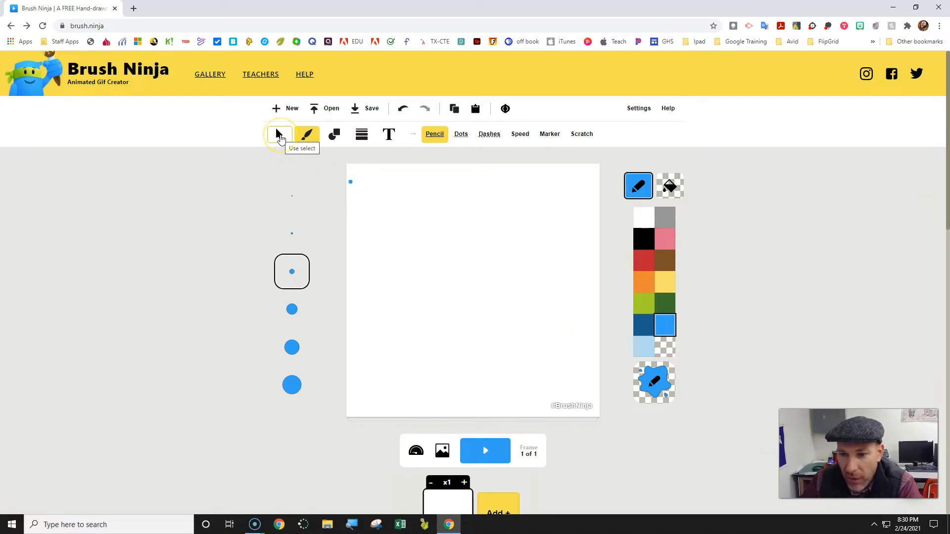
click(279, 136)
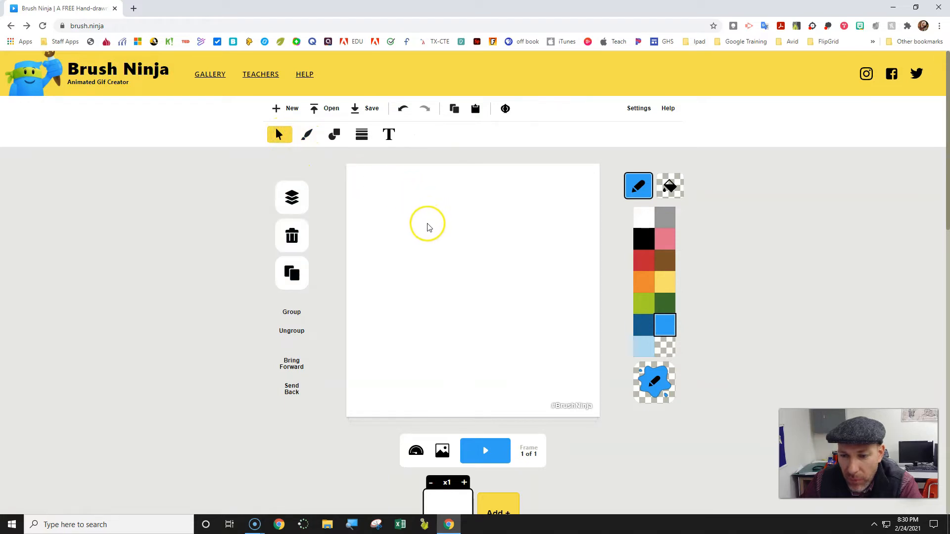
drag(381, 200, 537, 301)
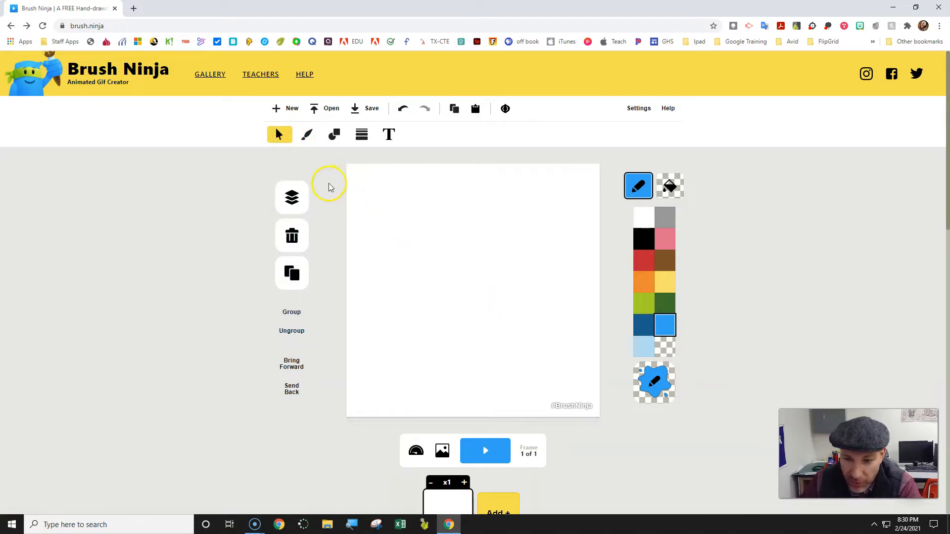
Step: Draw a small blue rectangle outline on the canvas with the Square shape and undo it
click(307, 135)
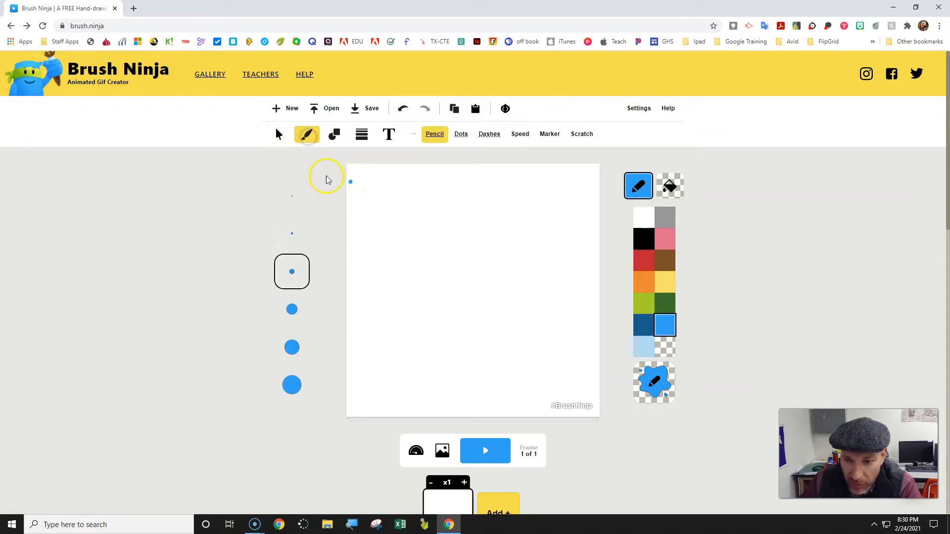
click(334, 135)
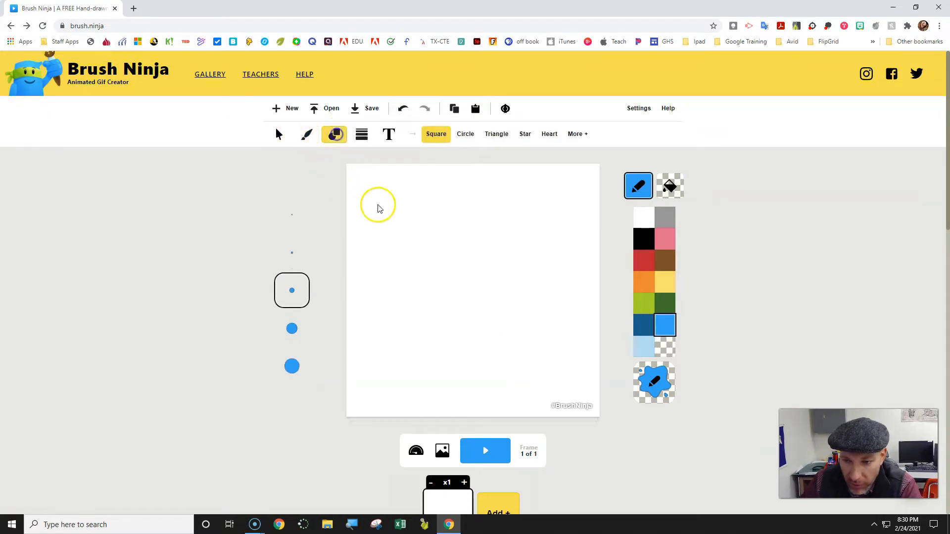
drag(382, 248, 400, 296)
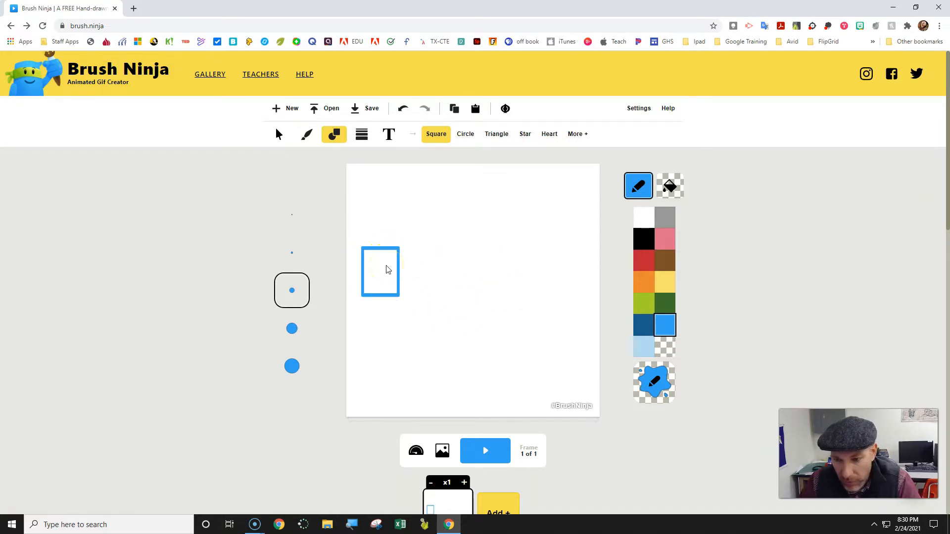
key(ctrl+z)
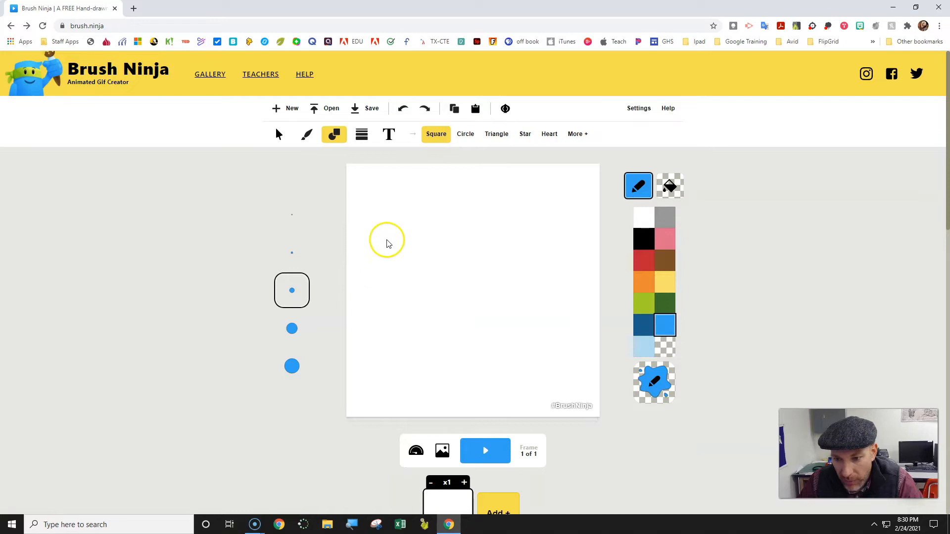
Step: View the Line tool's options, switch to the Text tool and choose the Comic Sans MS font
click(362, 135)
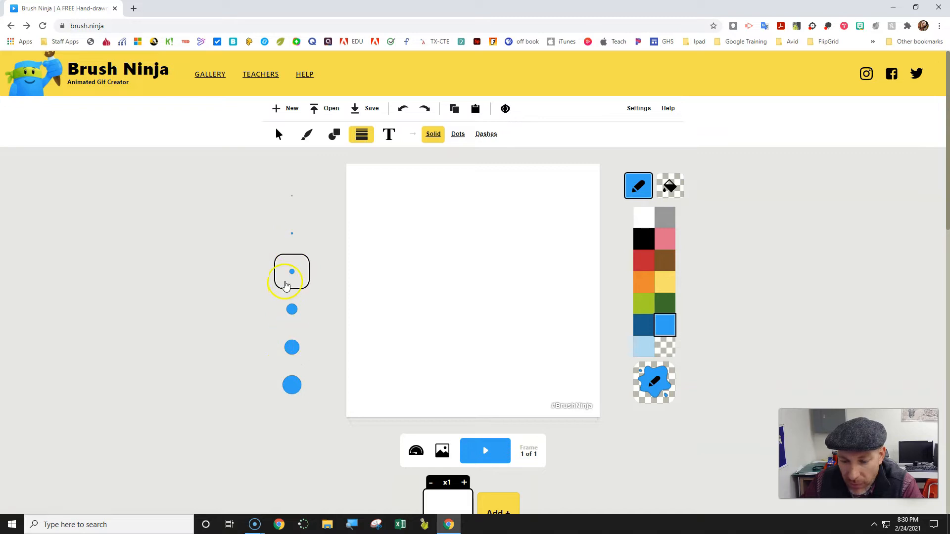
click(389, 134)
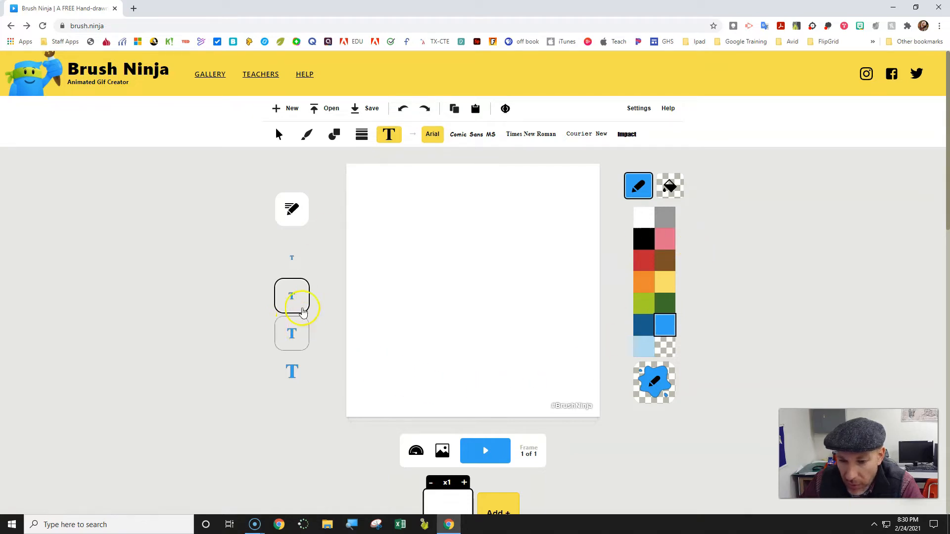
click(473, 136)
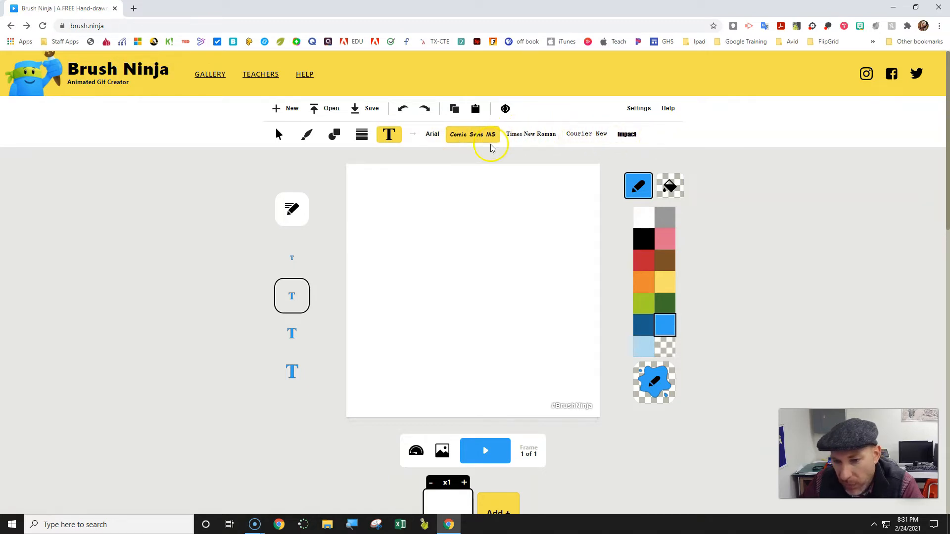
Step: Duplicate the blank frame twice and delete both copies
scroll(486, 307, down, 1)
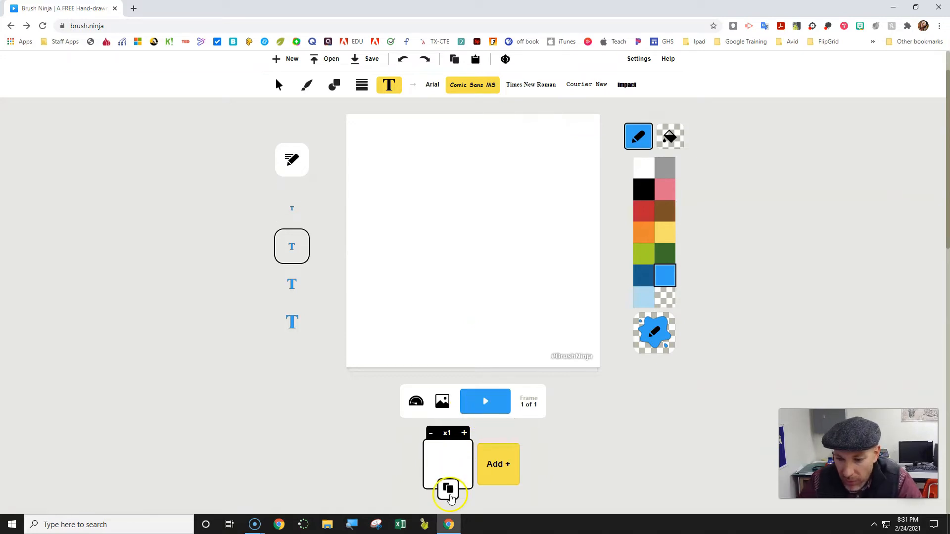
click(449, 490)
click(459, 491)
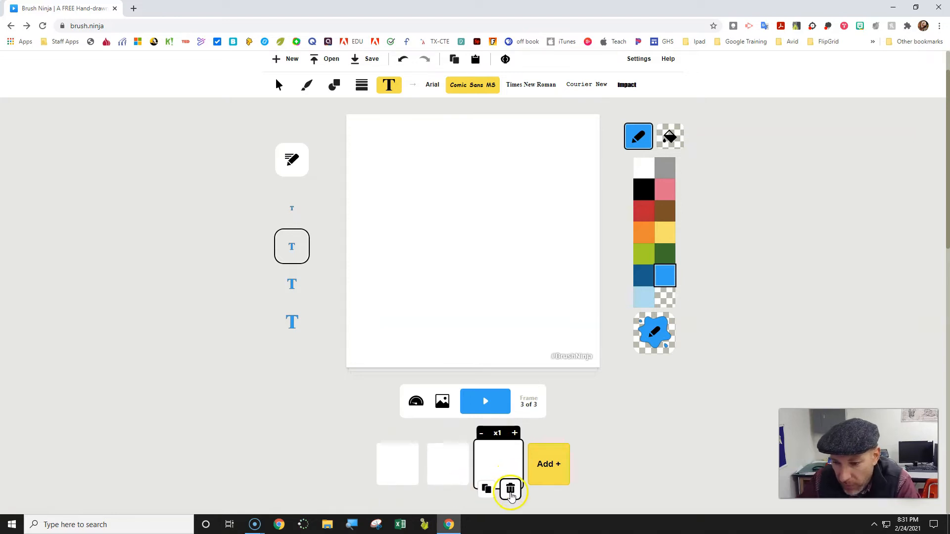
click(511, 490)
click(488, 490)
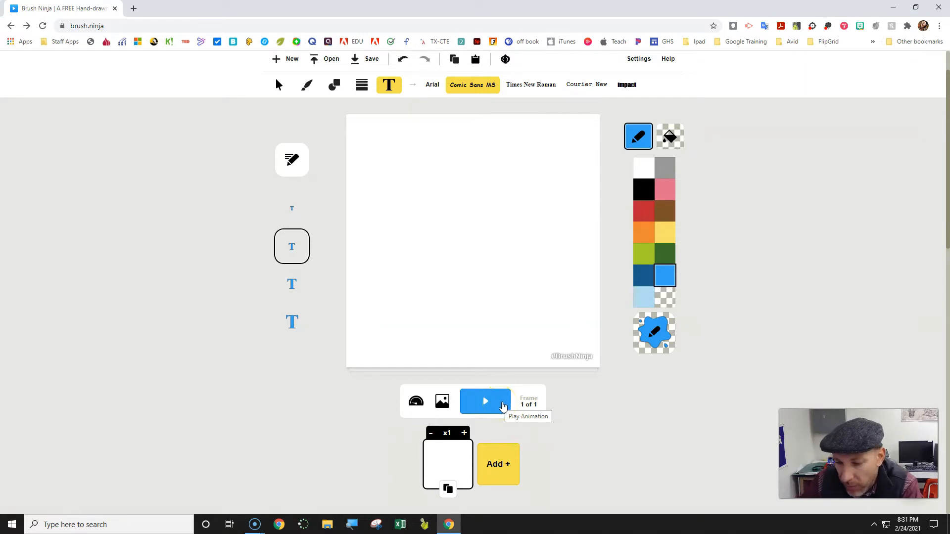
Step: Review the animation's background options and its frame rate settings
click(447, 411)
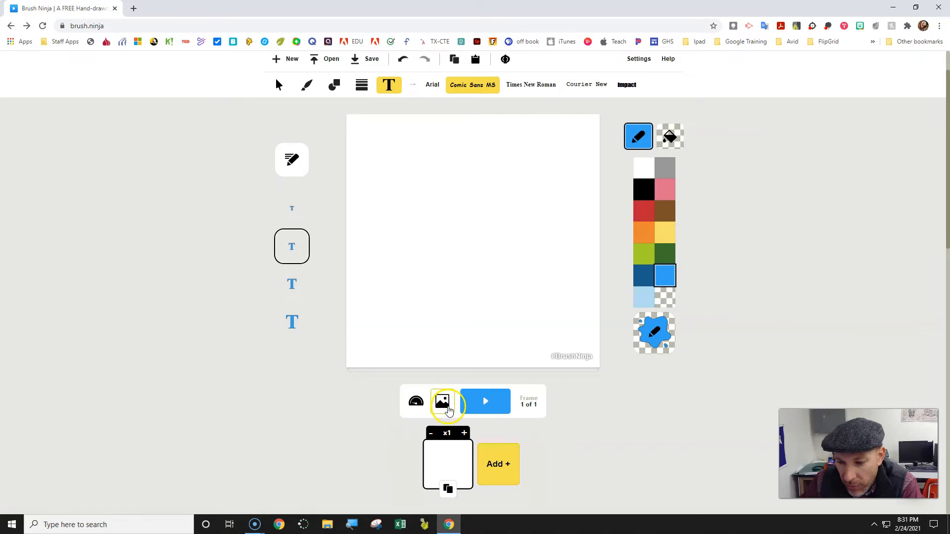
click(447, 411)
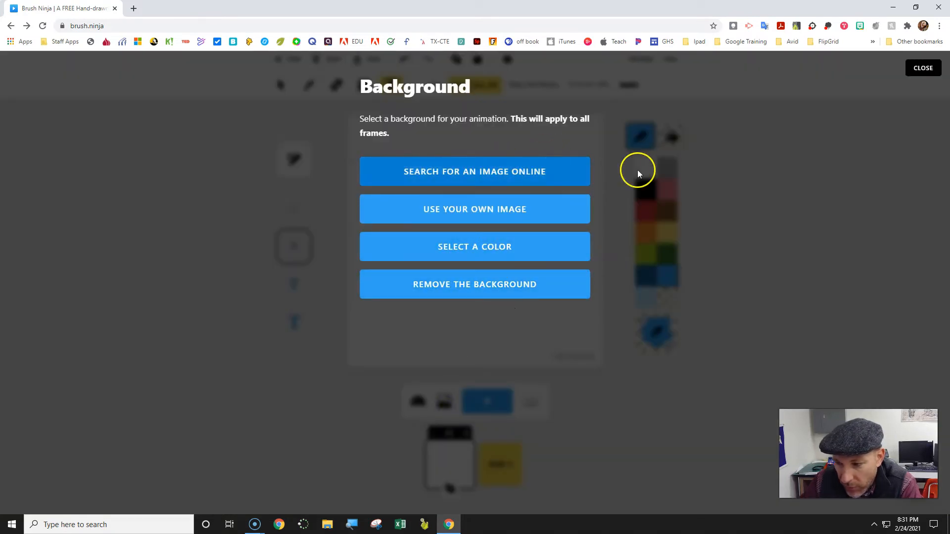
click(923, 67)
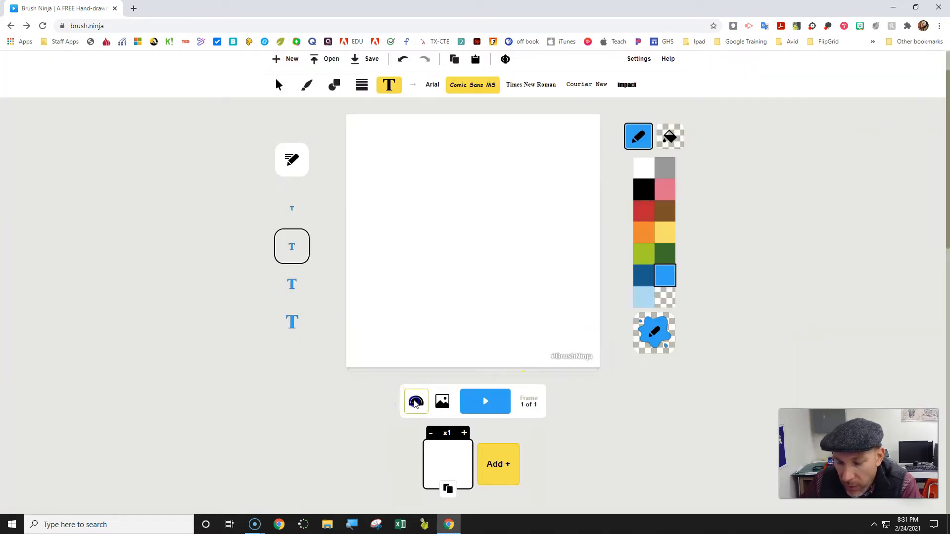
click(416, 402)
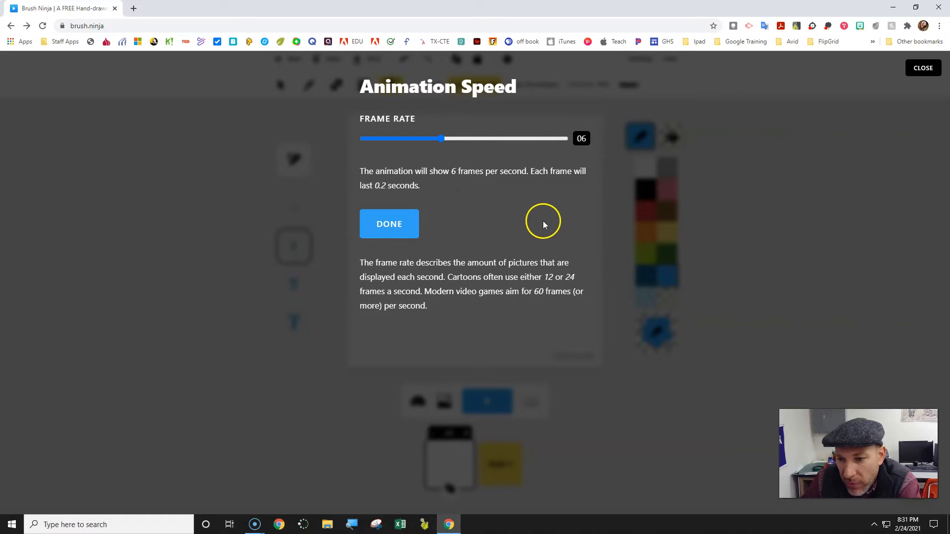
click(391, 229)
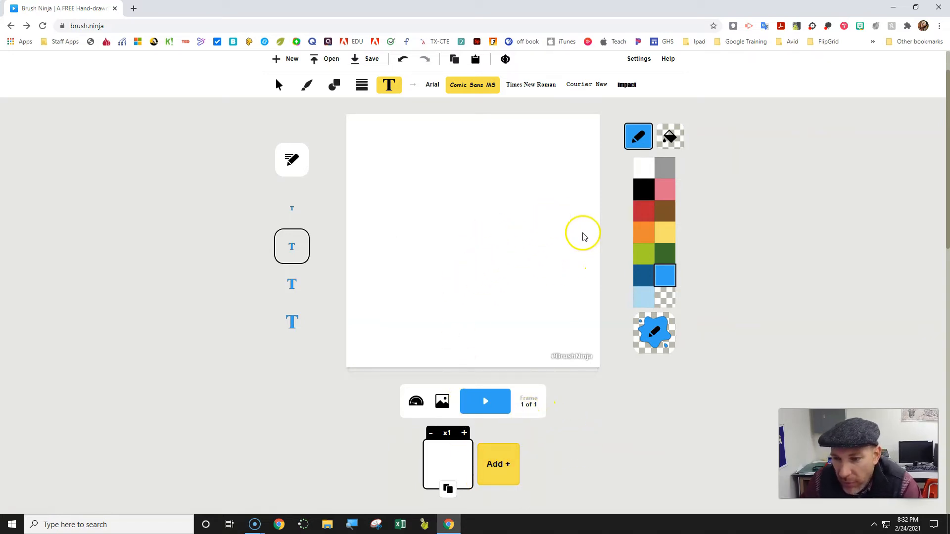
Step: Draw a black number 6 in the upper-left corner of the first frame with the Pencil brush
scroll(557, 267, up, 1)
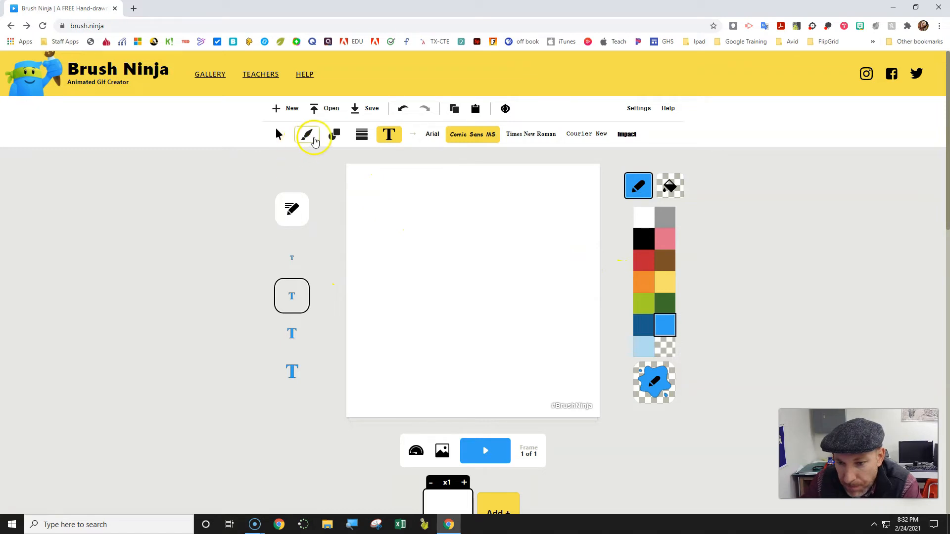
click(306, 138)
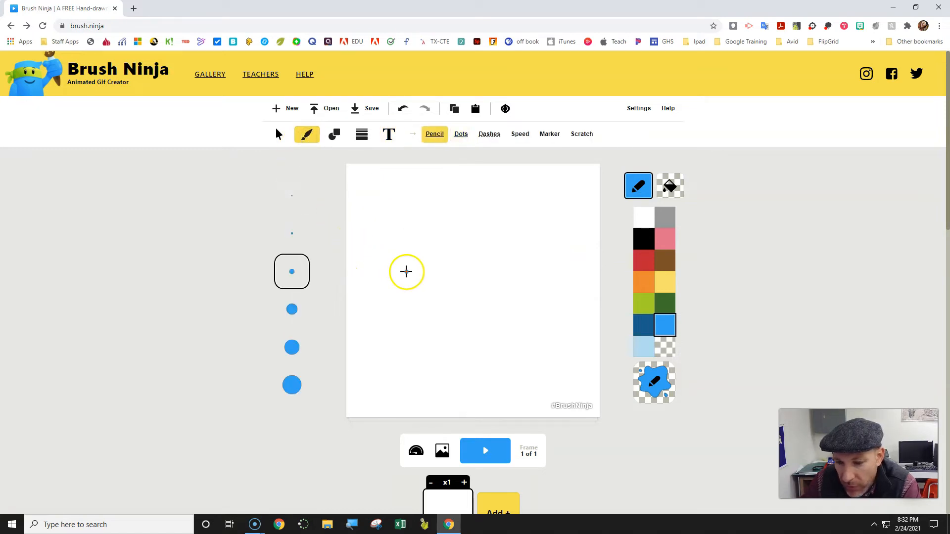
click(582, 319)
click(668, 289)
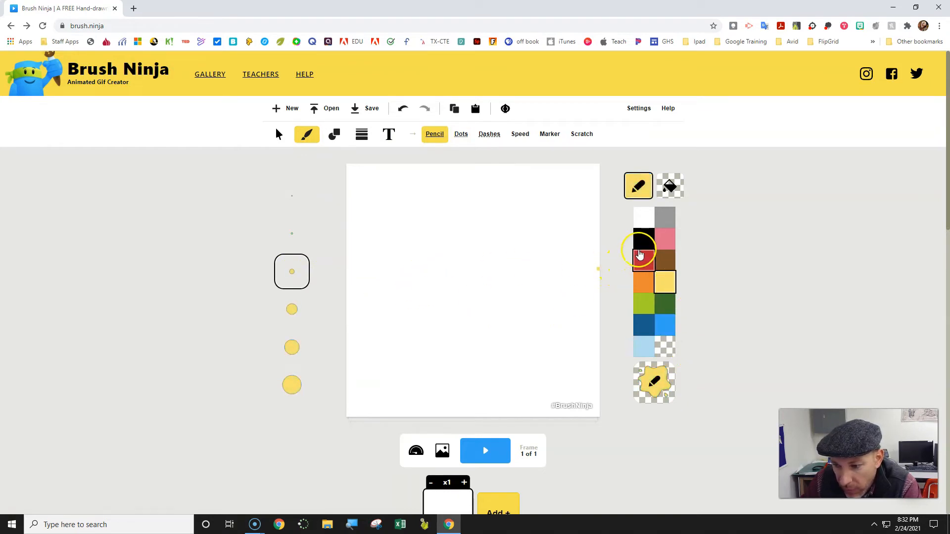
click(644, 239)
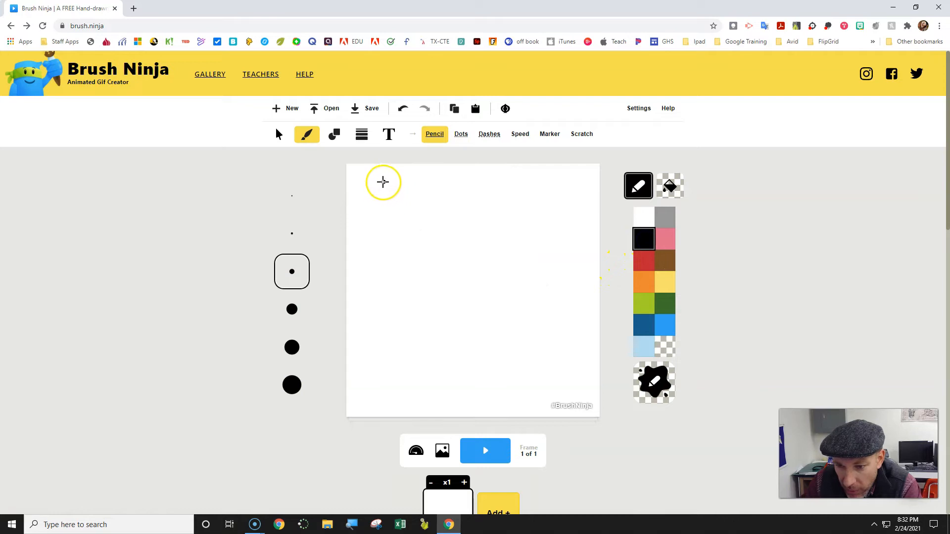
mouse_move(387, 186)
mouse_down()
mouse_move(362, 223)
mouse_move(367, 243)
mouse_move(394, 251)
mouse_move(404, 239)
mouse_move(396, 227)
mouse_move(361, 225)
mouse_up()
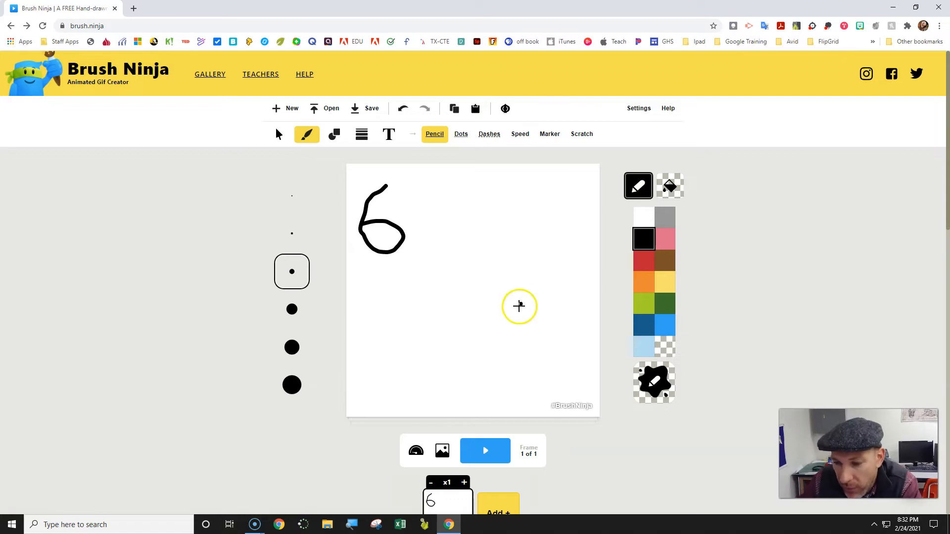
click(438, 292)
scroll(439, 290, down, 2)
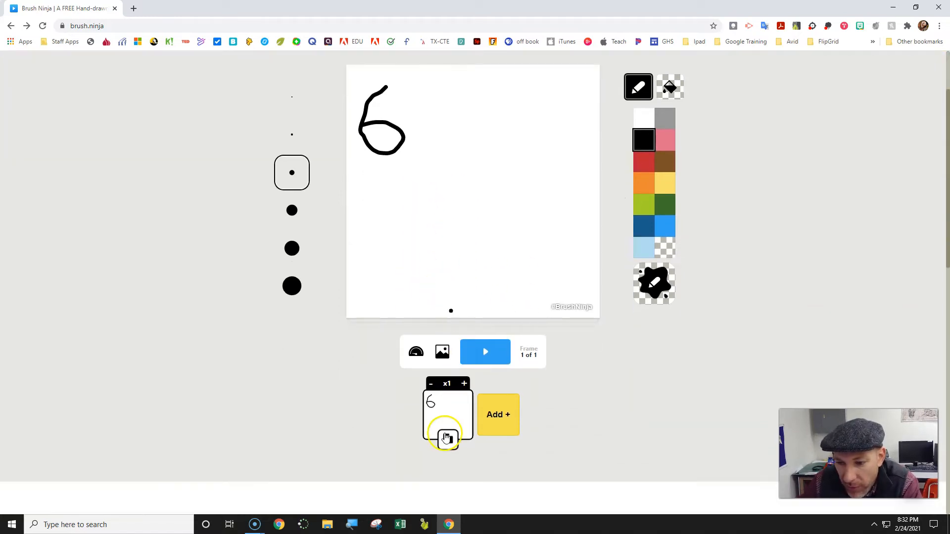
Step: Duplicate the frame and draw a black plus sign beside the 6, then duplicate that frame and add a 4
click(448, 440)
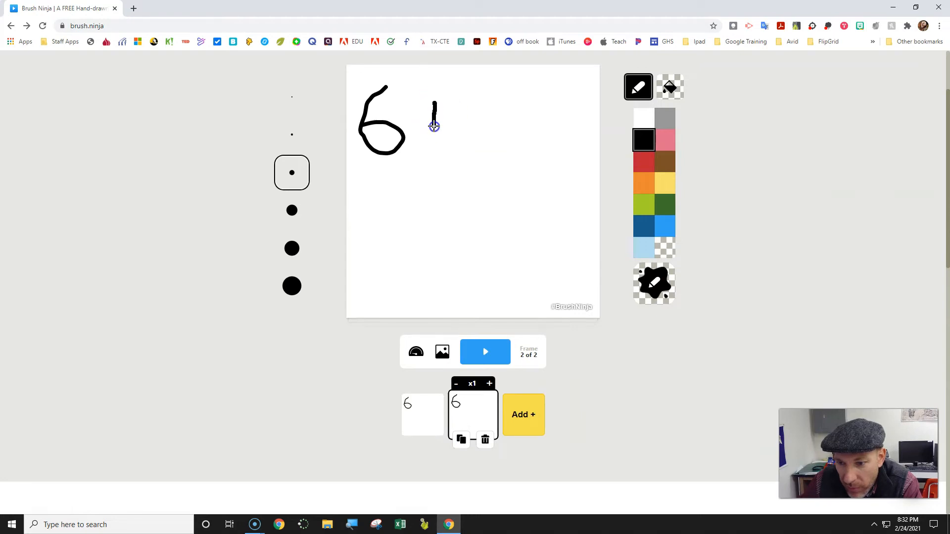
drag(416, 116, 447, 118)
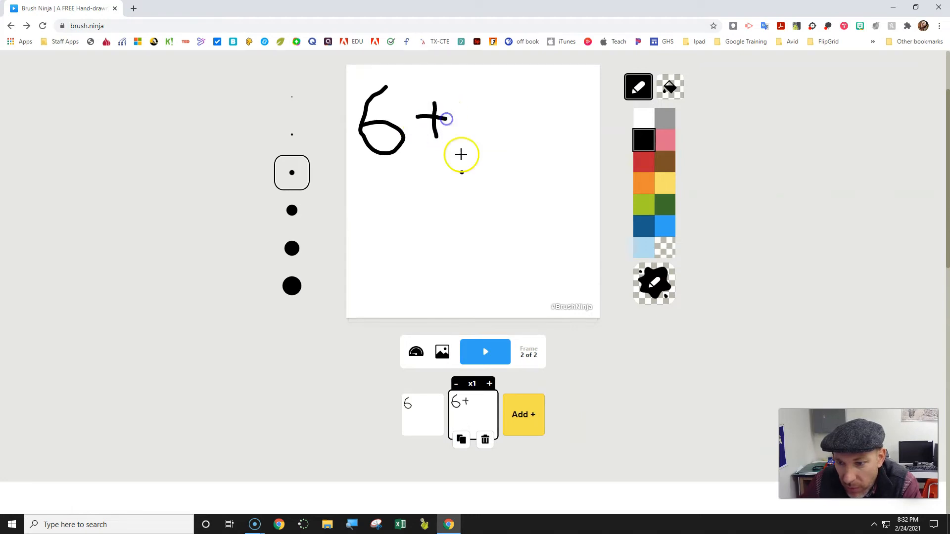
click(461, 440)
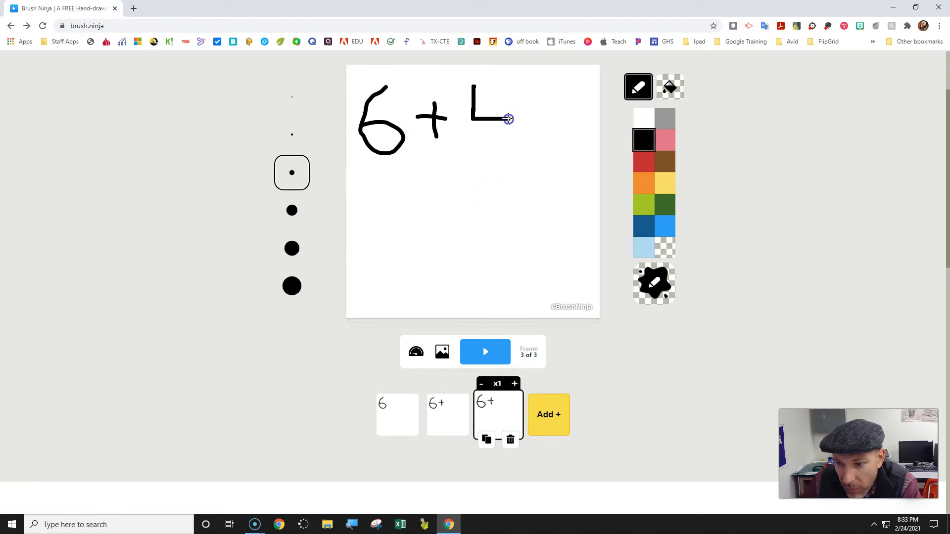
drag(501, 84, 502, 108)
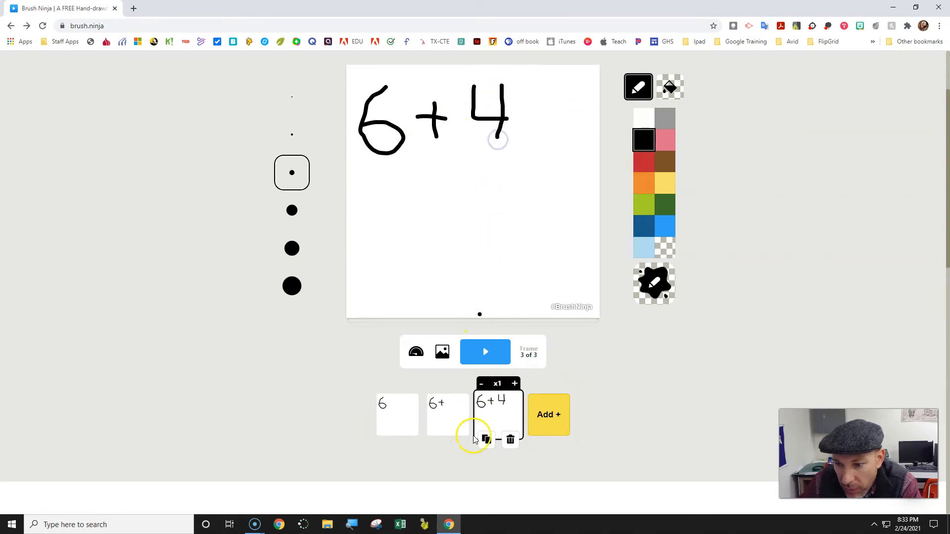
Step: Build a row of three yellow circles below the 6 + 4, adding one circle in each newly duplicated frame
click(487, 439)
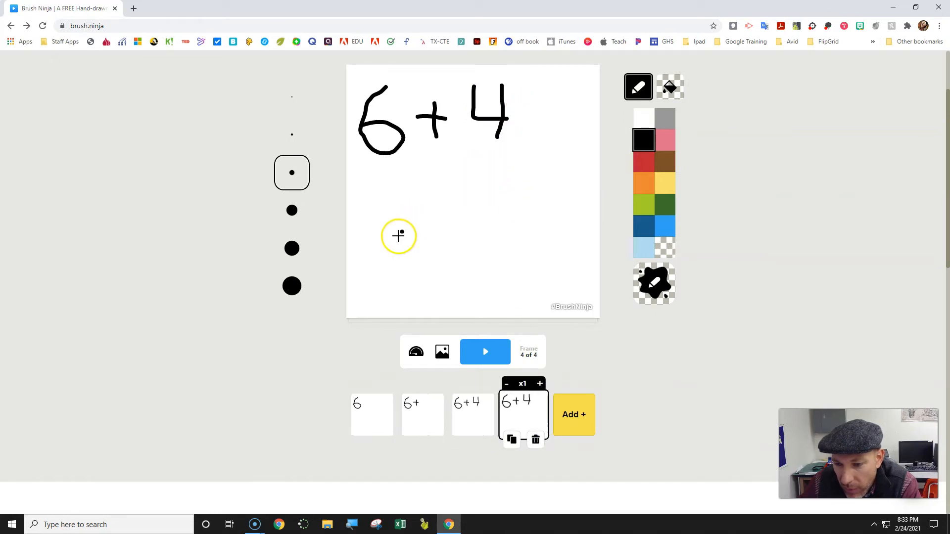
click(665, 183)
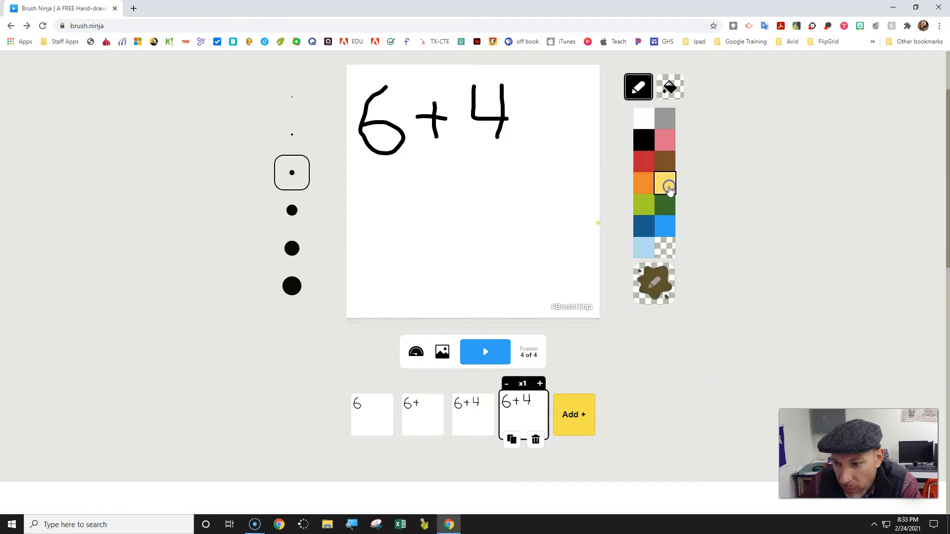
drag(388, 179, 388, 179)
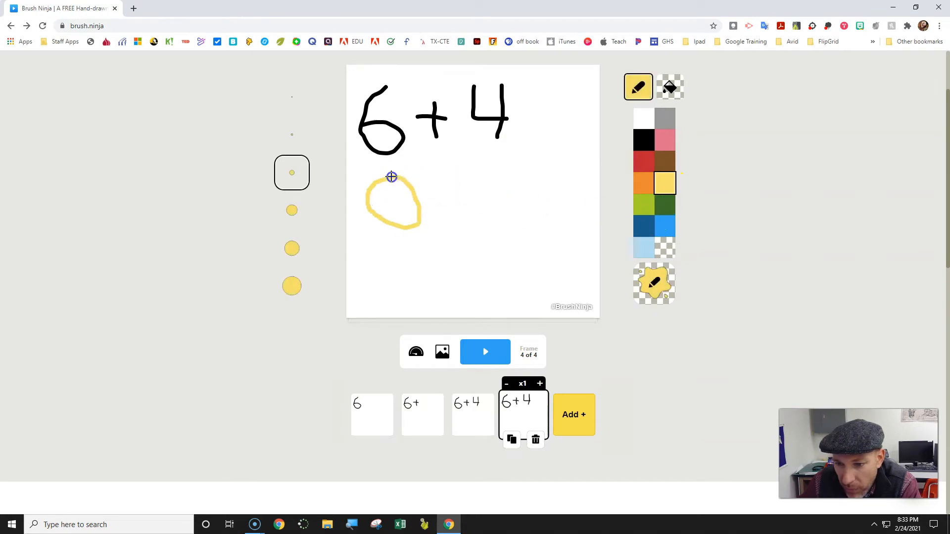
click(511, 439)
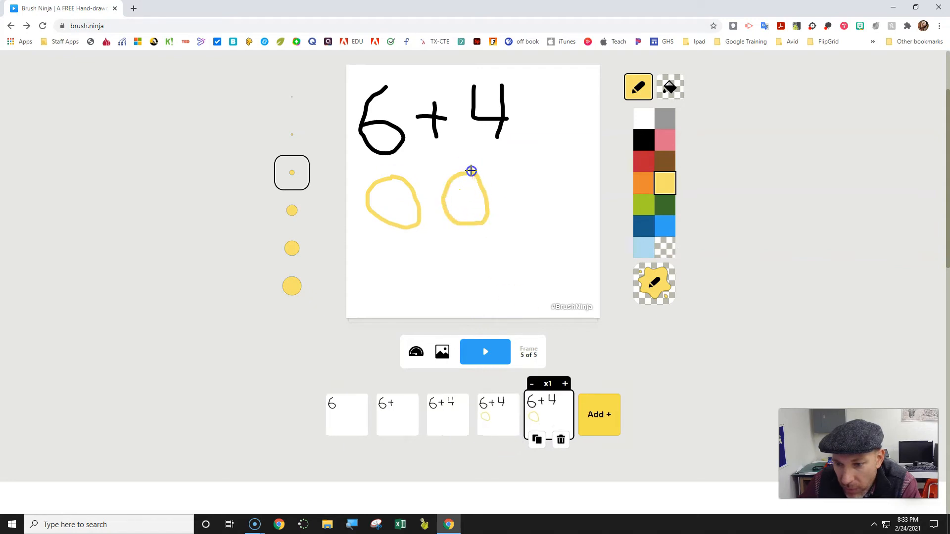
click(537, 440)
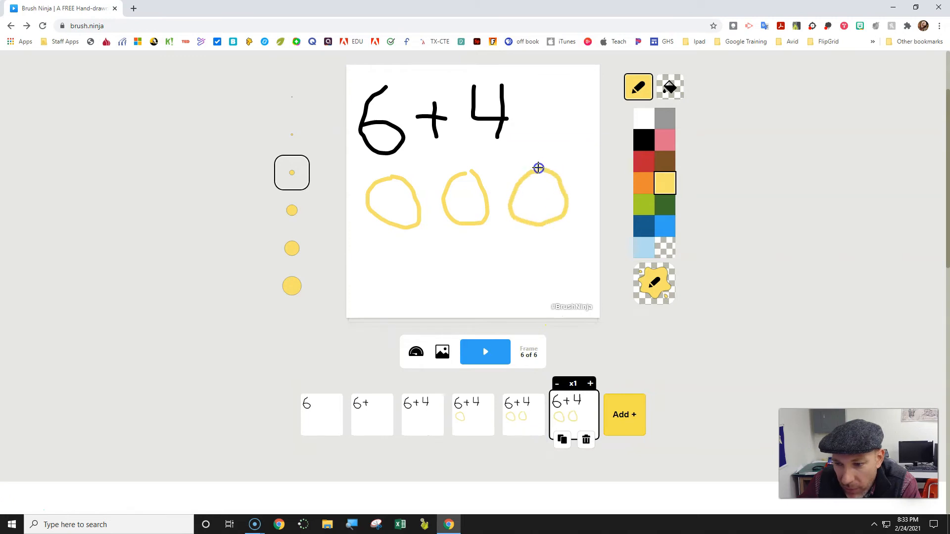
Step: Duplicate the three-circle frame and draw a second row of three yellow circles below the first in the copy
click(562, 440)
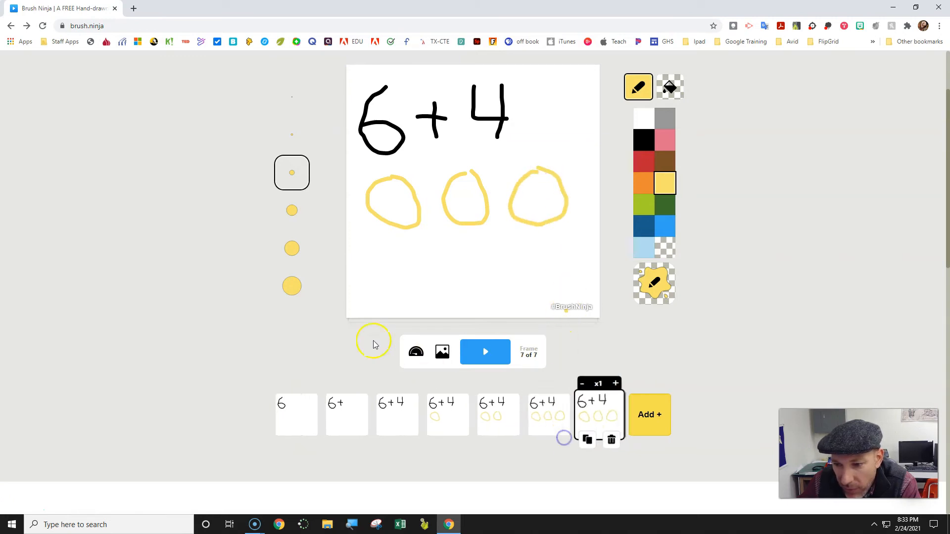
drag(412, 251, 384, 250)
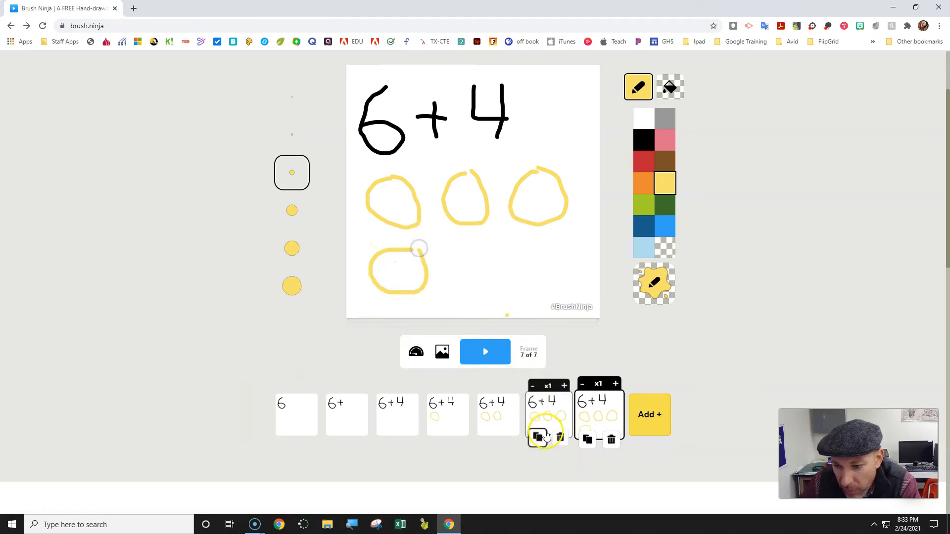
click(587, 438)
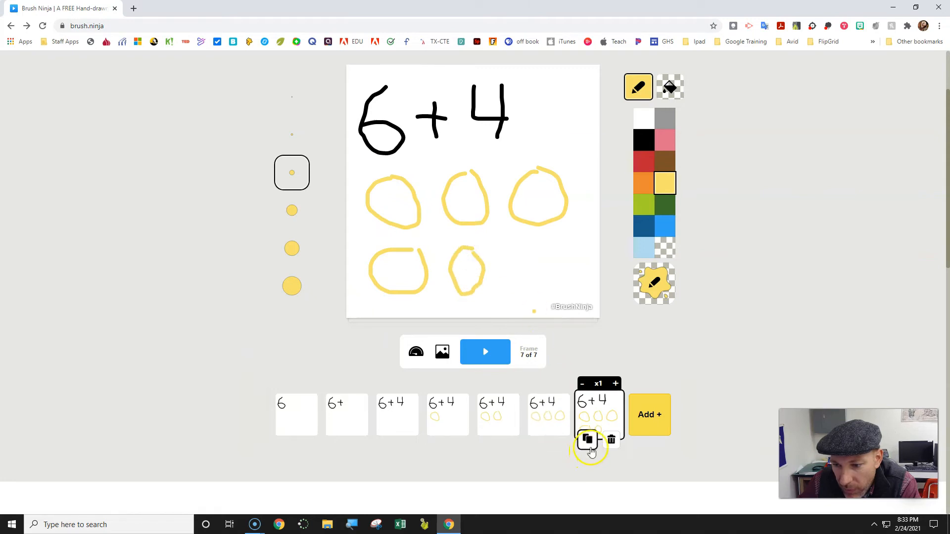
mouse_move(536, 251)
mouse_down()
mouse_move(513, 257)
mouse_move(527, 291)
mouse_up()
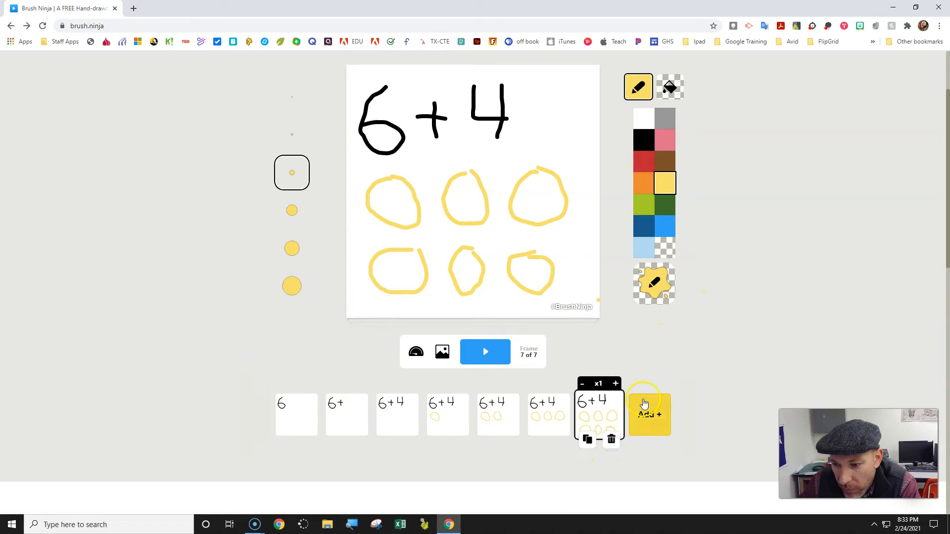
Step: Draw six light blue dots inside the first circle, adding one dot in each newly duplicated frame
click(665, 225)
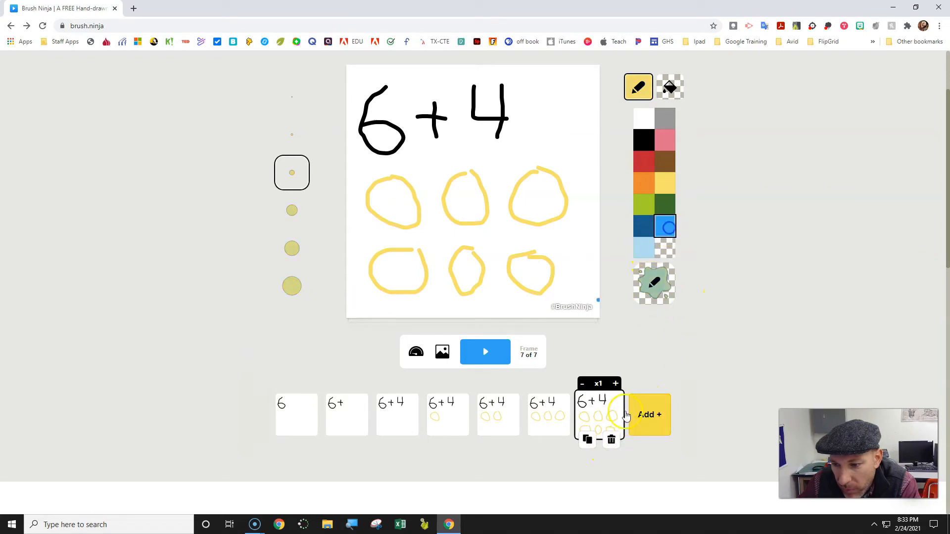
click(592, 442)
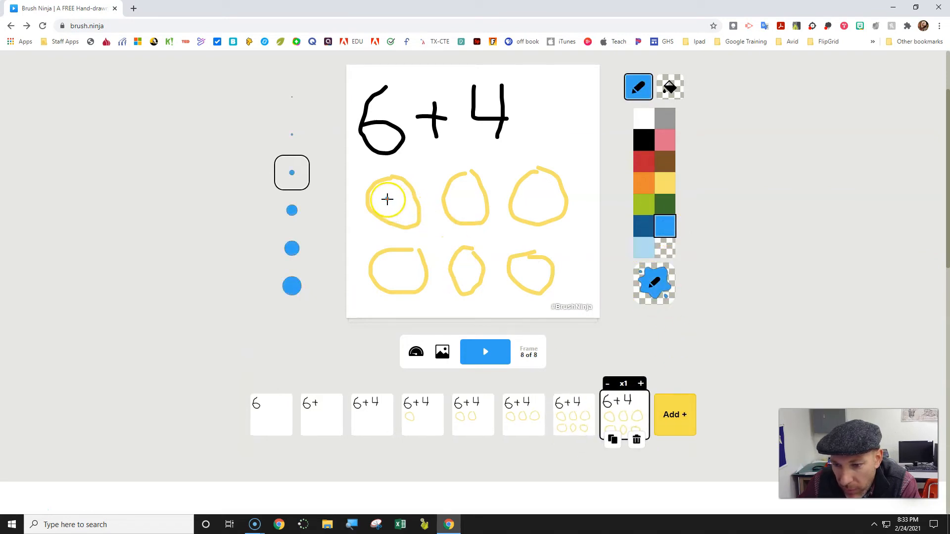
click(612, 439)
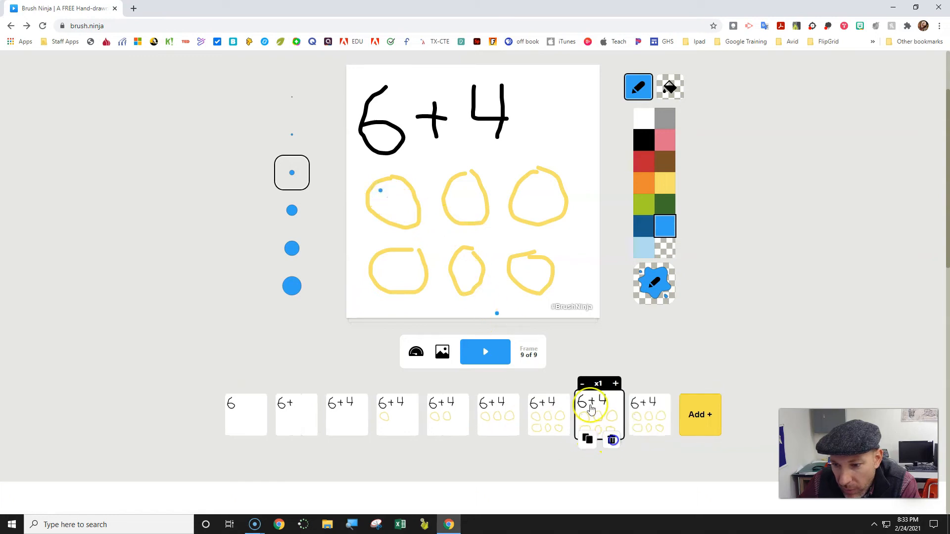
click(638, 439)
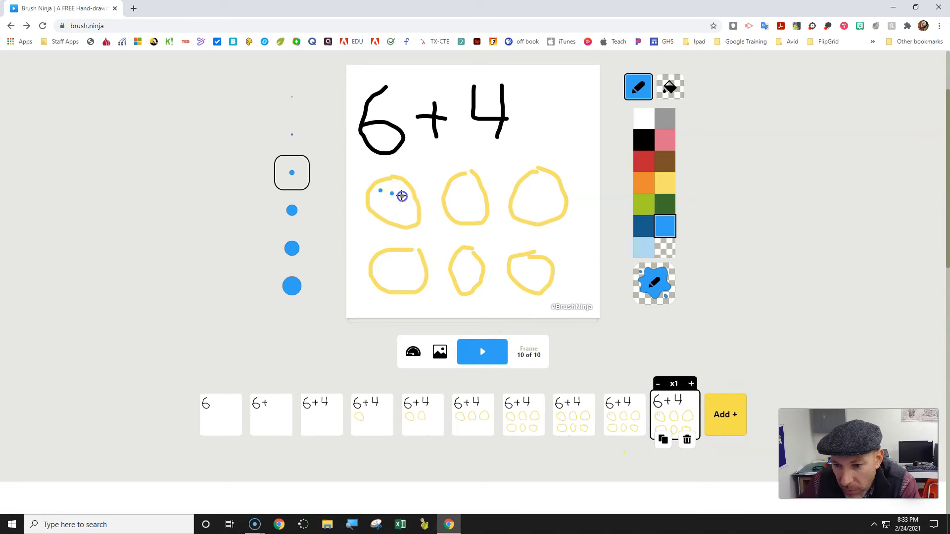
click(663, 439)
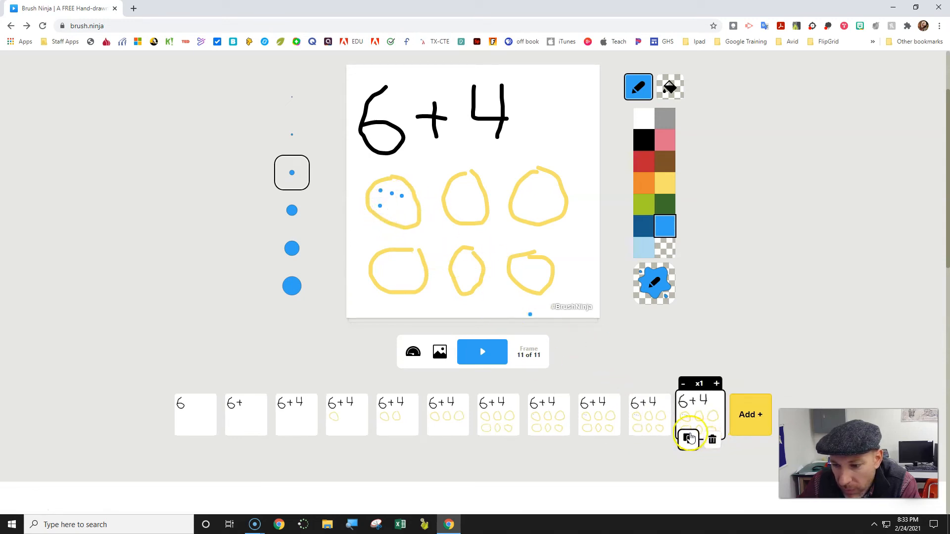
click(688, 439)
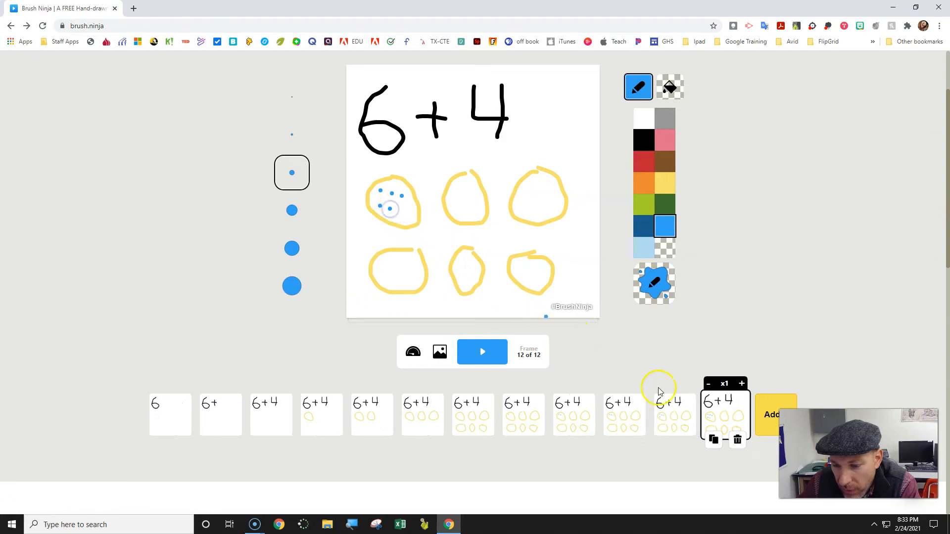
click(714, 440)
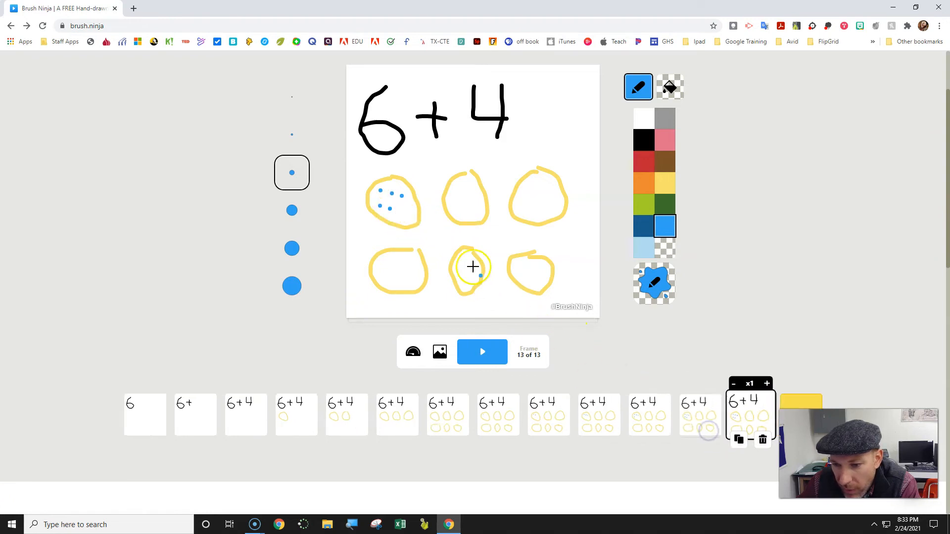
click(405, 210)
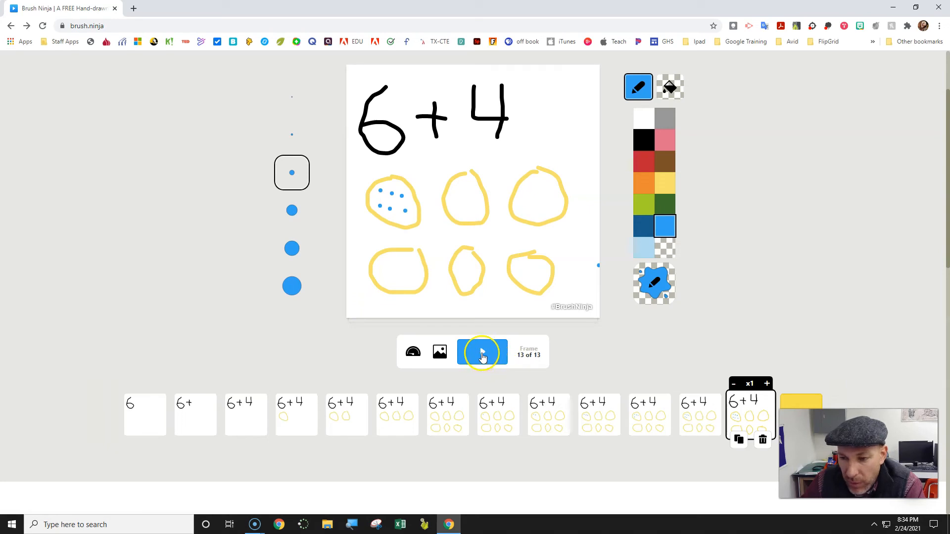
Step: Play the animation, stop it, and turn on onion skinning
click(483, 358)
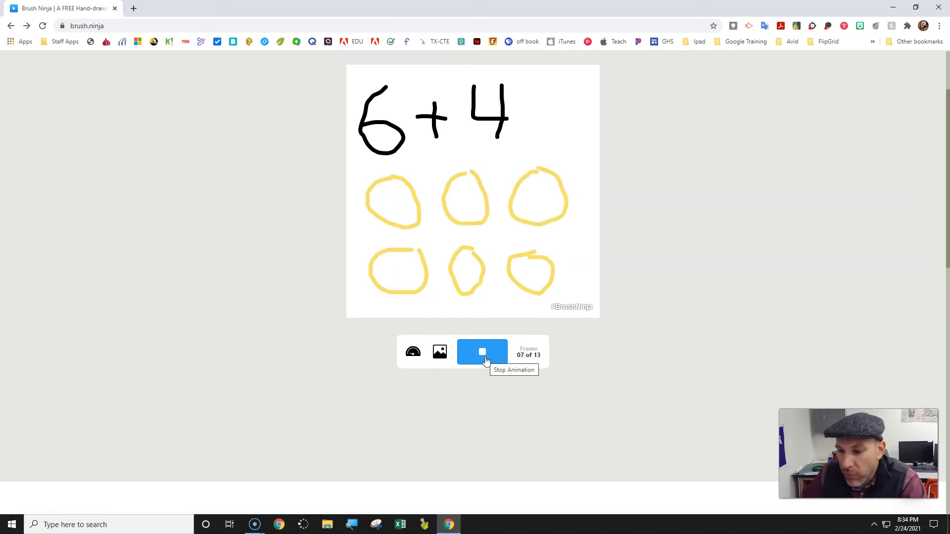
click(481, 352)
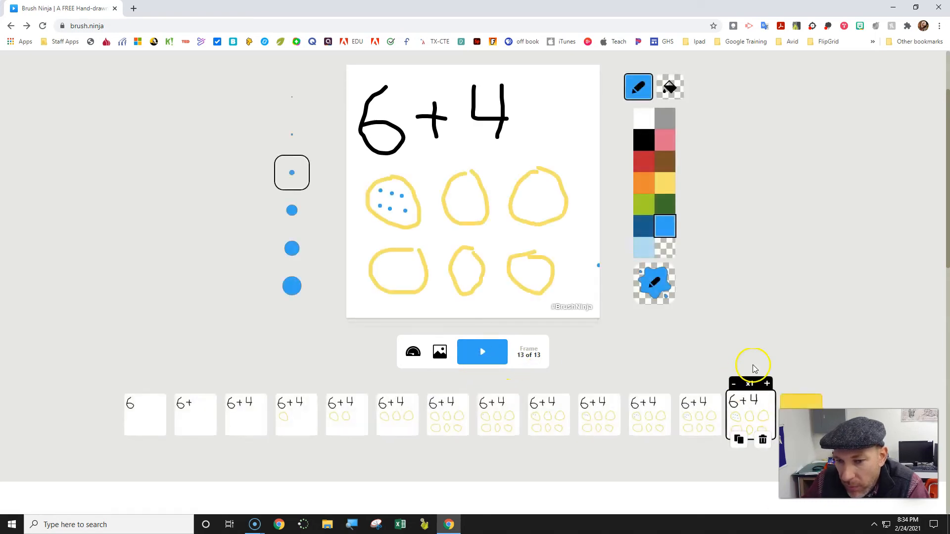
scroll(712, 375, up, 2)
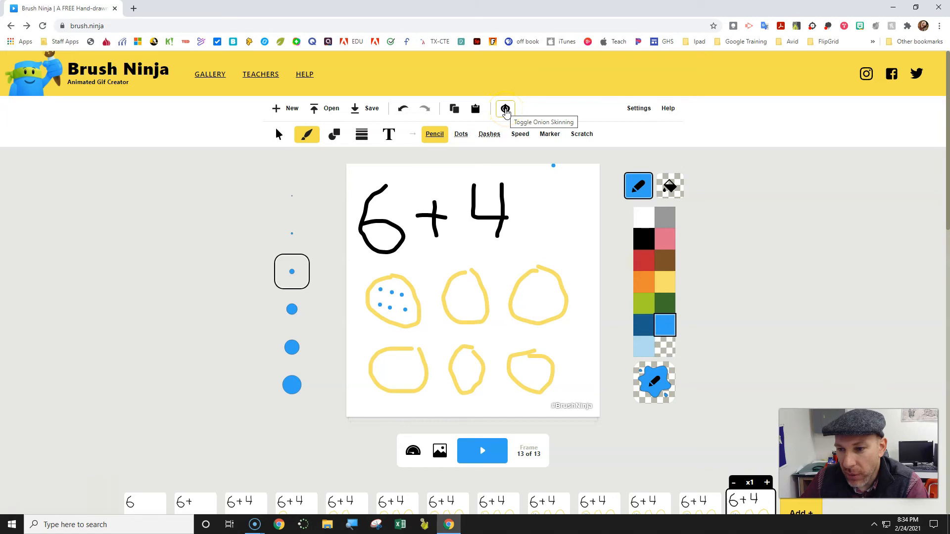
scroll(548, 447, down, 2)
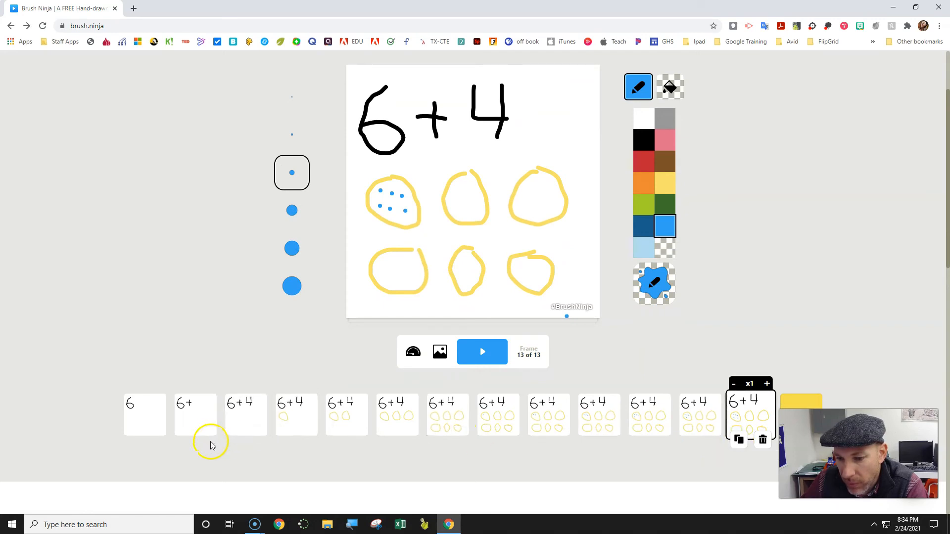
Step: Duplicate the last frame and move the 4 slightly right and down in the copy
click(739, 440)
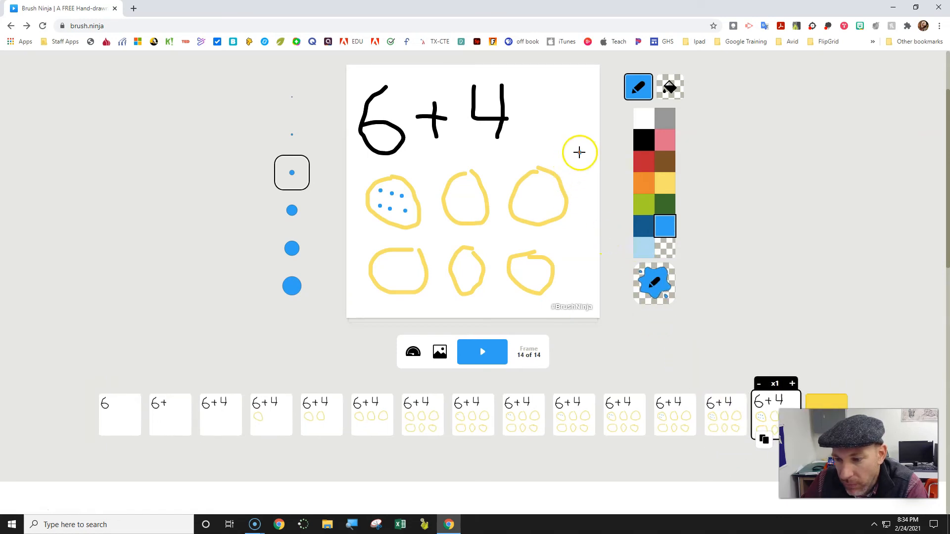
scroll(334, 189, up, 1)
scroll(334, 190, up, 2)
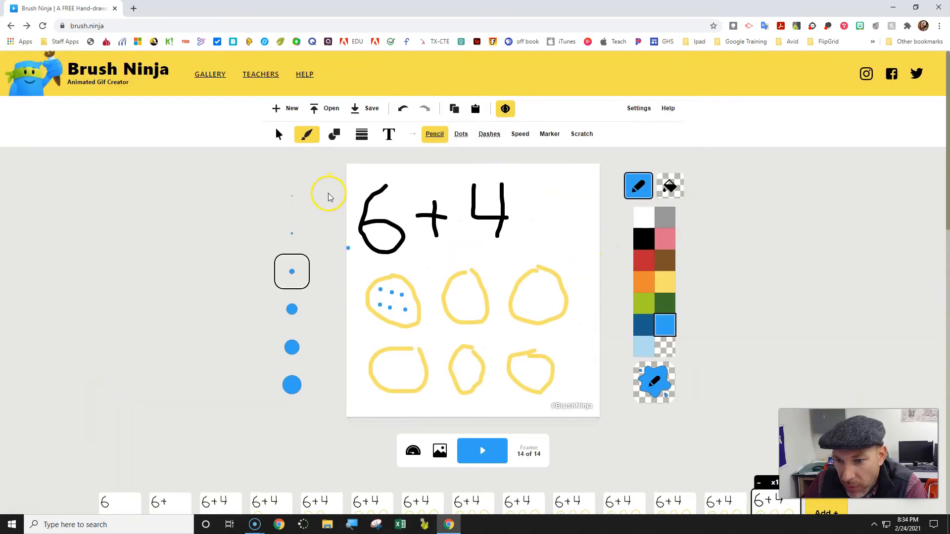
click(279, 135)
drag(462, 176, 523, 251)
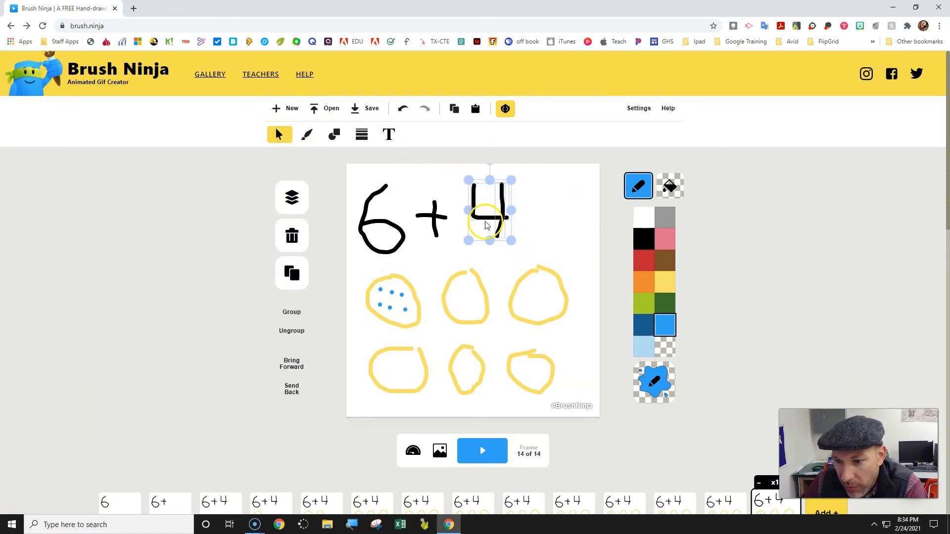
drag(489, 218, 498, 223)
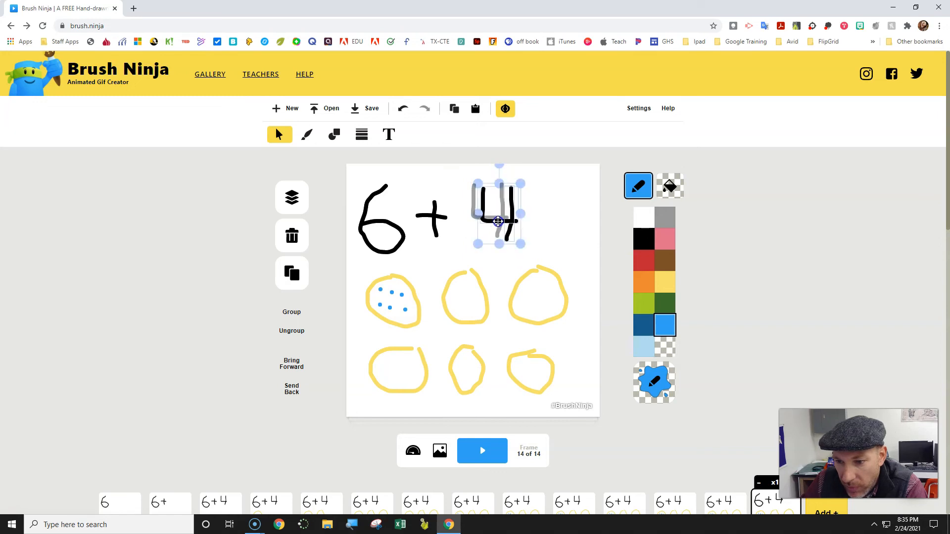
Step: Duplicate the shifted frame and move the 4 a little further right and down in the fifteenth frame
scroll(711, 404, down, 1)
scroll(711, 403, down, 3)
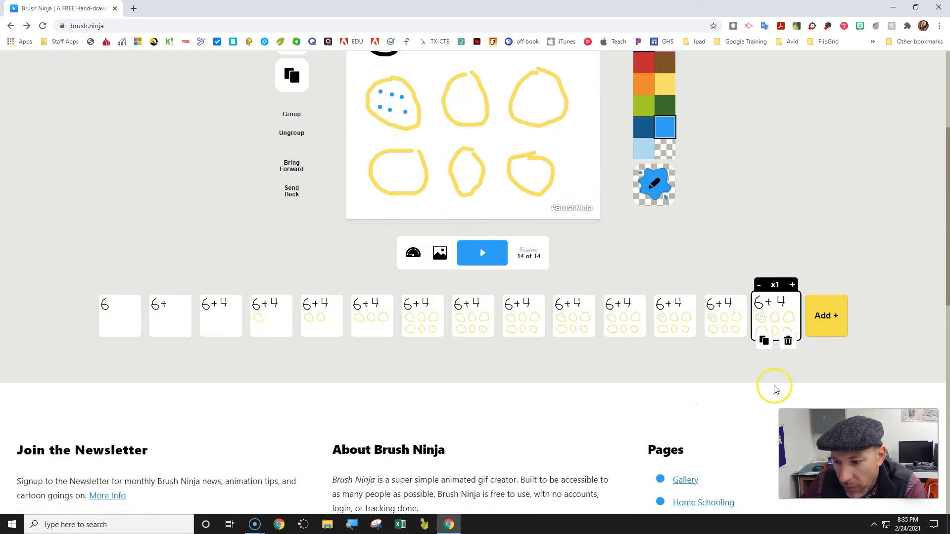
click(761, 340)
scroll(513, 340, up, 4)
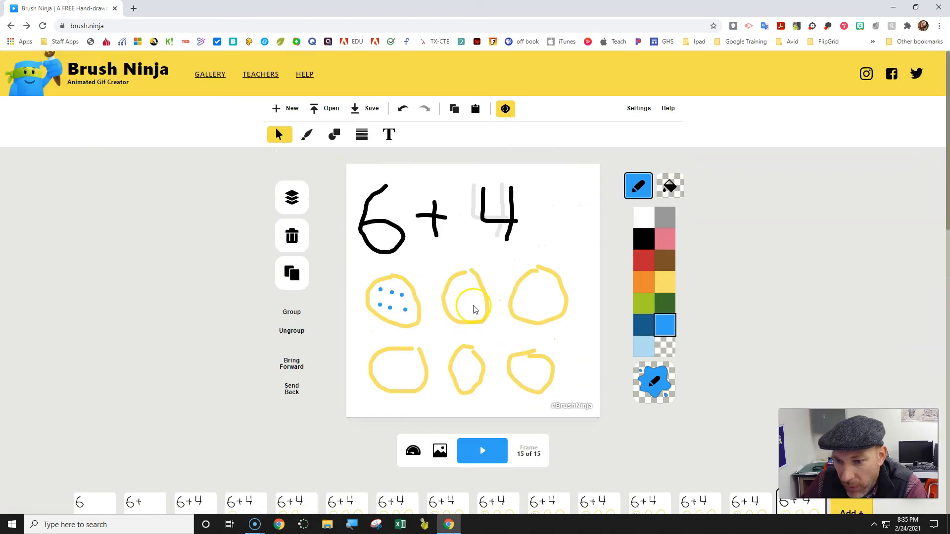
drag(473, 181, 538, 247)
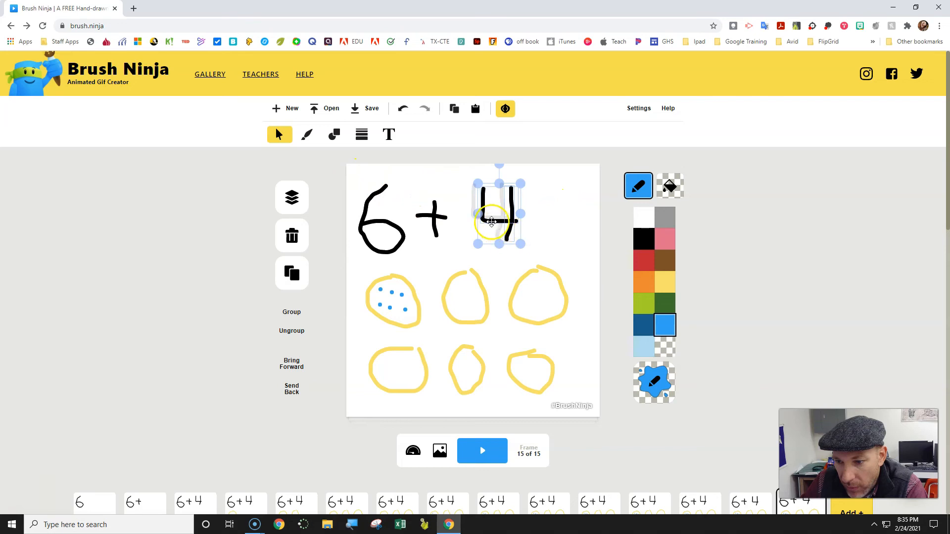
drag(497, 222, 514, 227)
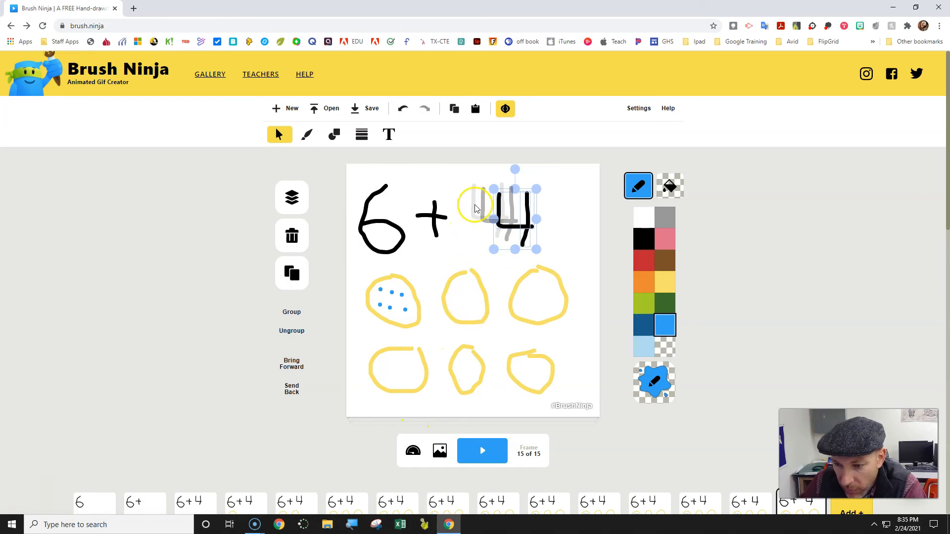
Step: Duplicate the fifteenth frame and move the 4 slightly further right and down in the sixteenth frame
scroll(622, 403, down, 2)
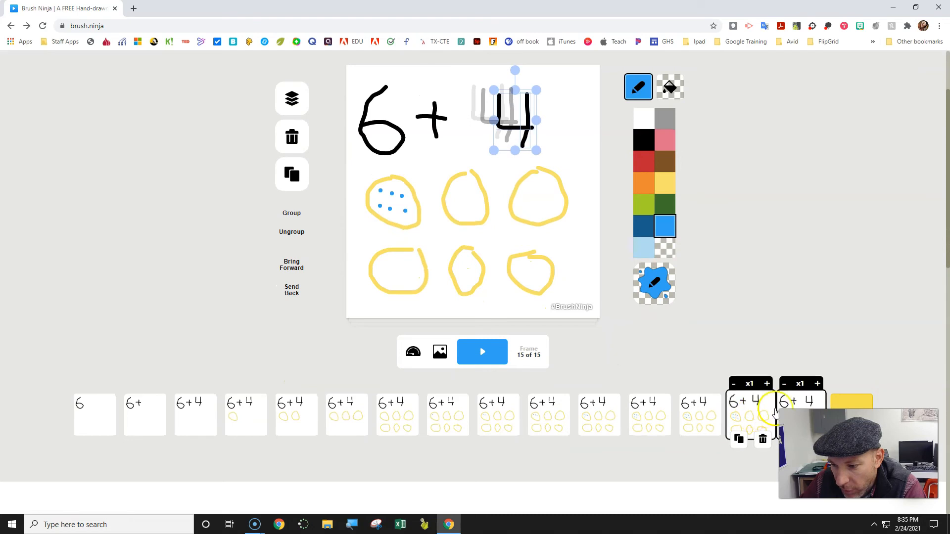
scroll(764, 446, down, 1)
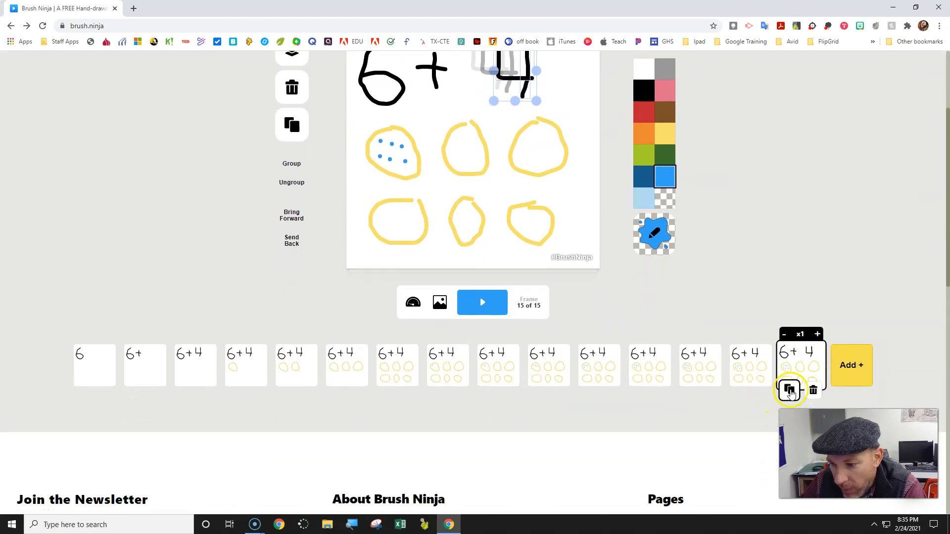
click(790, 391)
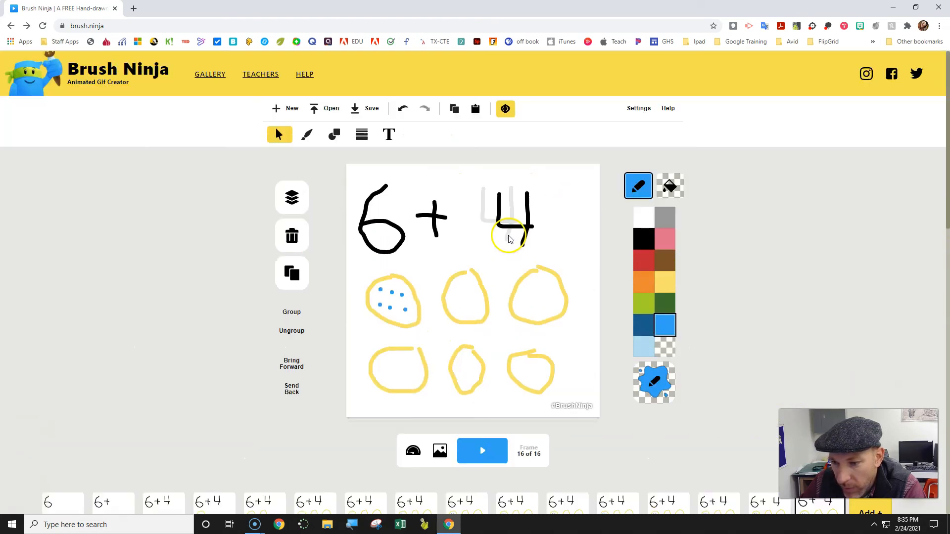
scroll(505, 233, up, 3)
drag(477, 179, 554, 254)
drag(523, 226, 530, 229)
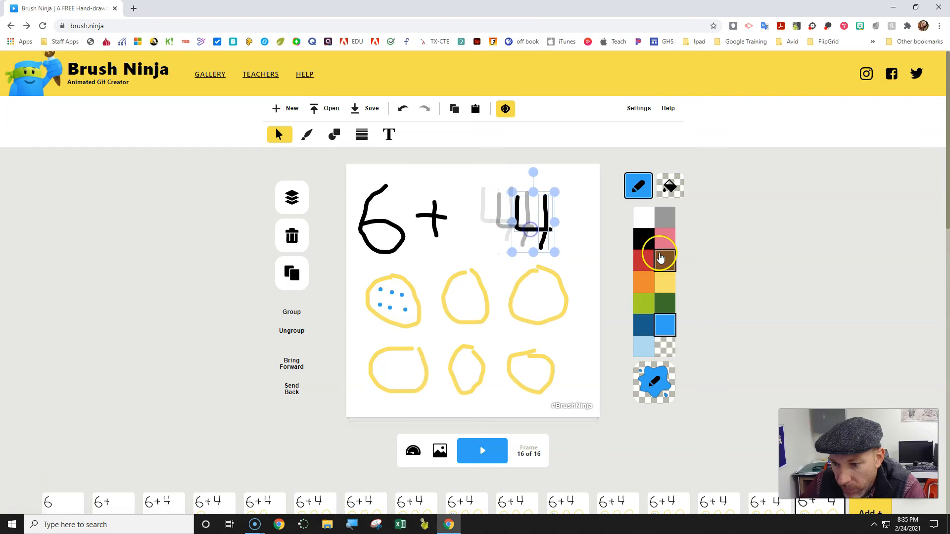
Step: Play the animation through to the sixteenth frame, stop it, and deselect the 4
scroll(748, 254, down, 3)
click(489, 312)
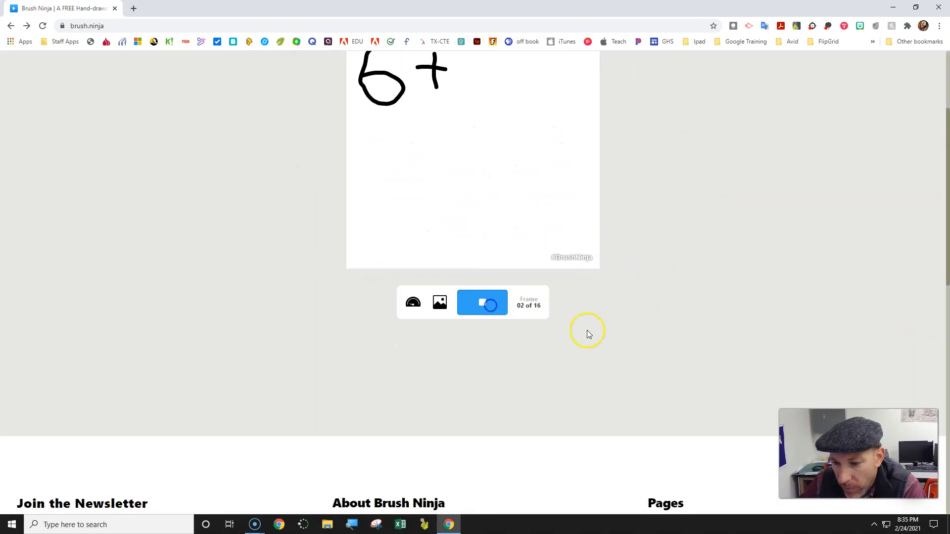
scroll(635, 353, up, 3)
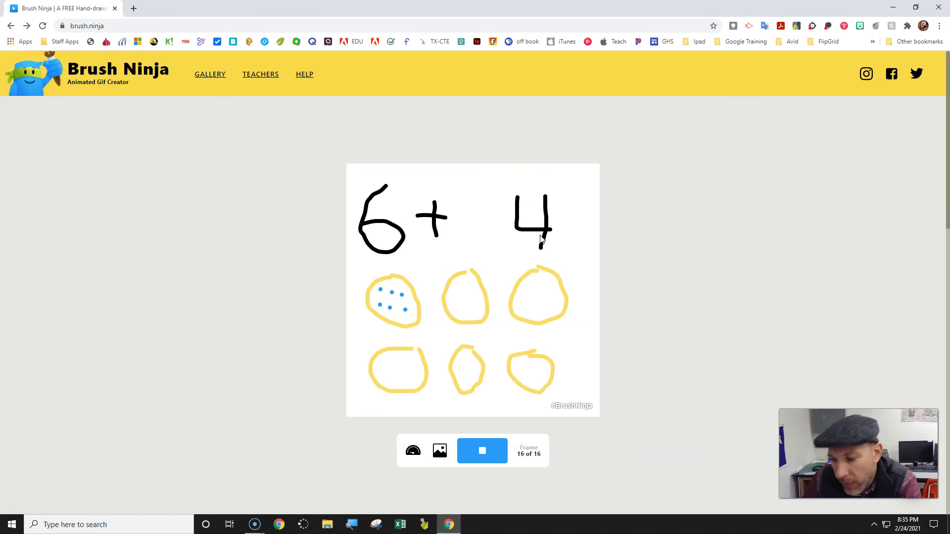
click(483, 451)
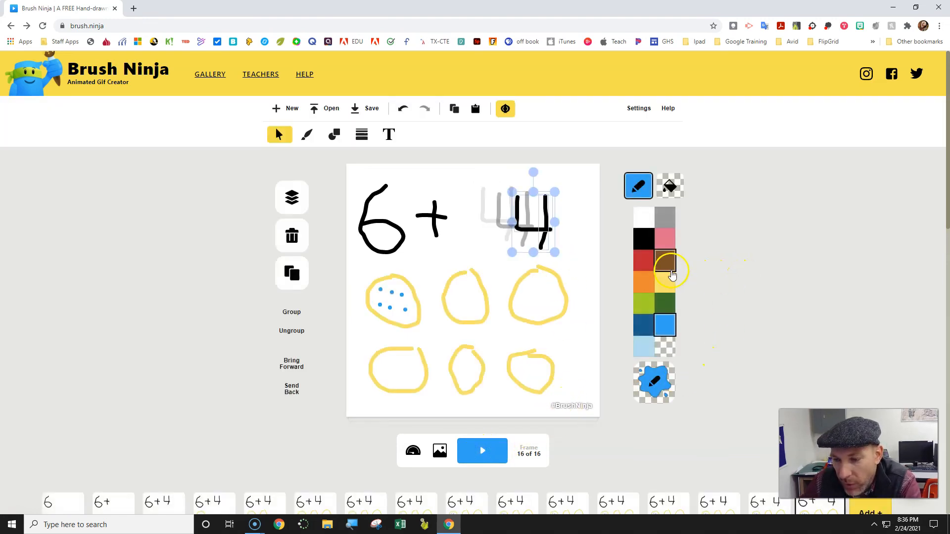
click(582, 217)
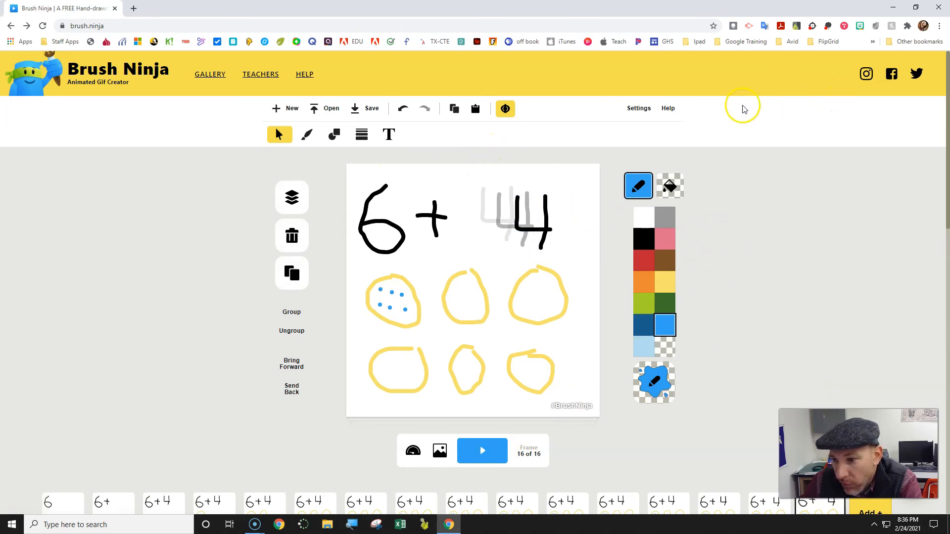
Step: Export the animation as an animated GIF, keeping the name "animation"
scroll(513, 392, down, 4)
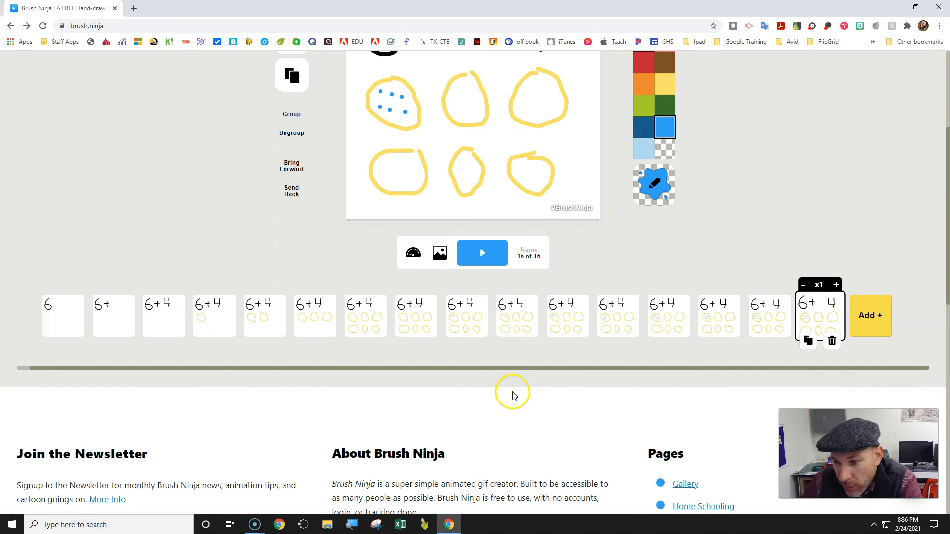
scroll(346, 386, up, 4)
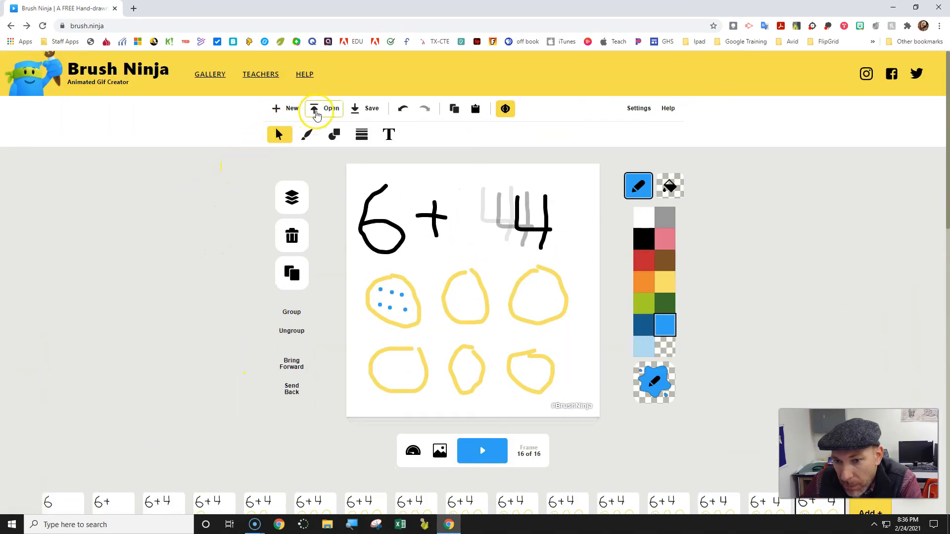
click(371, 113)
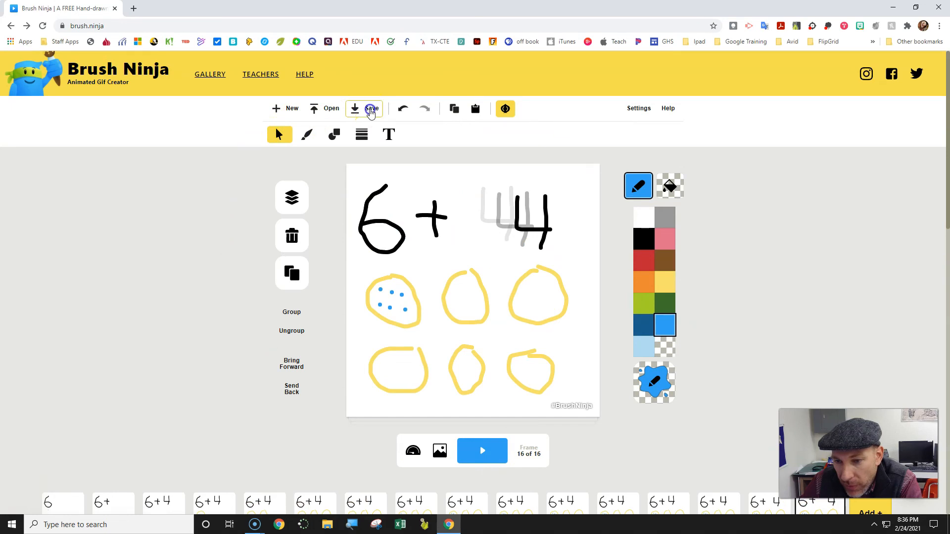
click(436, 151)
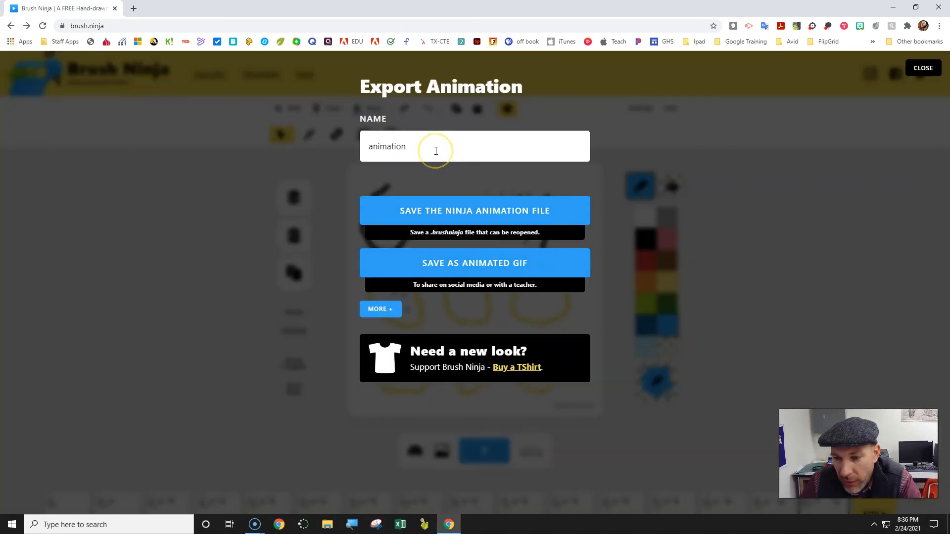
click(500, 218)
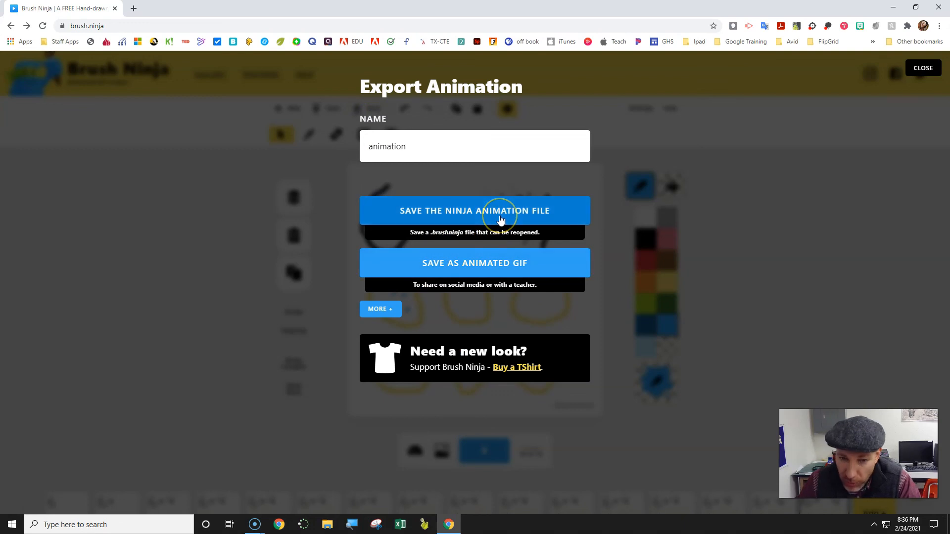
click(508, 271)
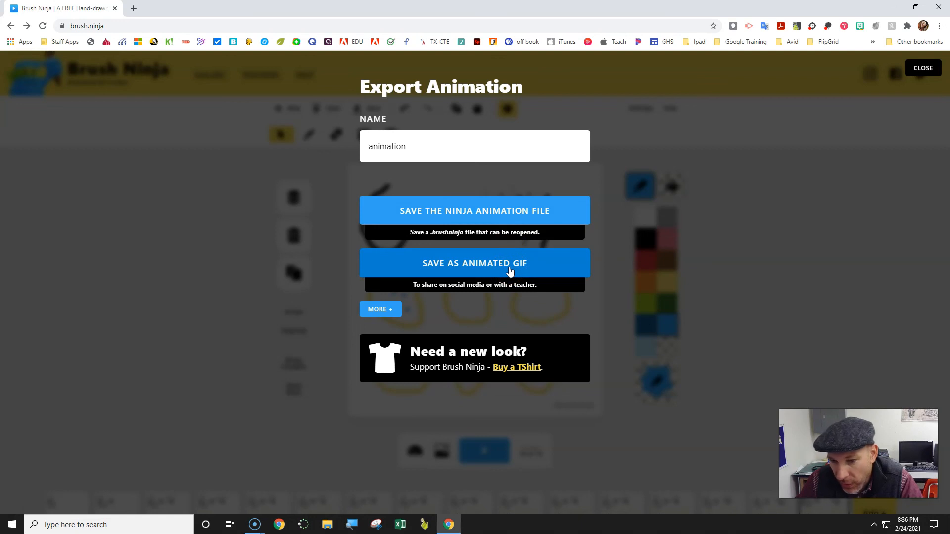
click(489, 267)
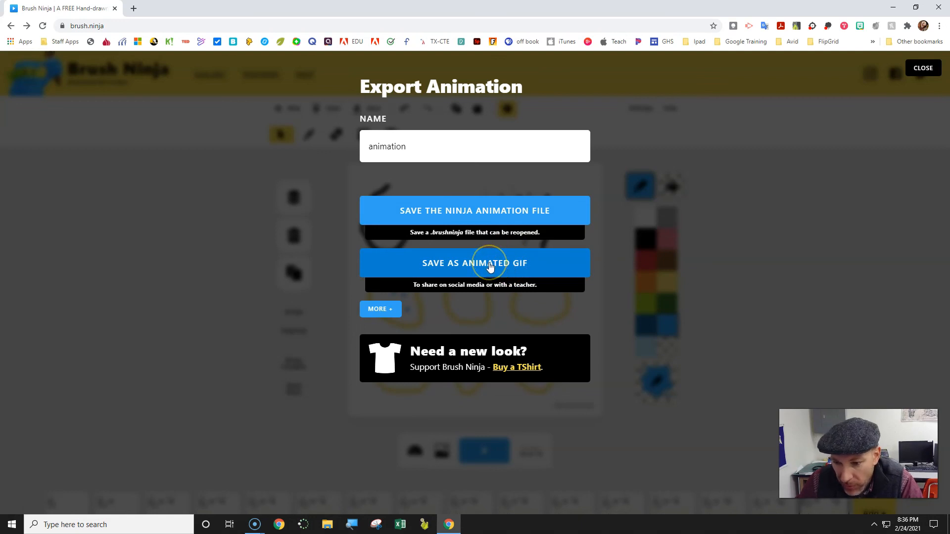
click(458, 286)
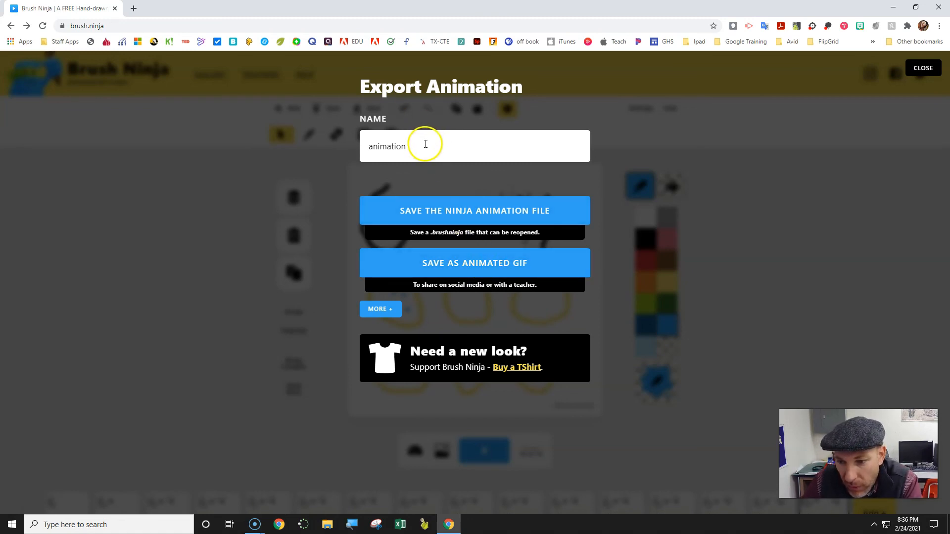
click(476, 270)
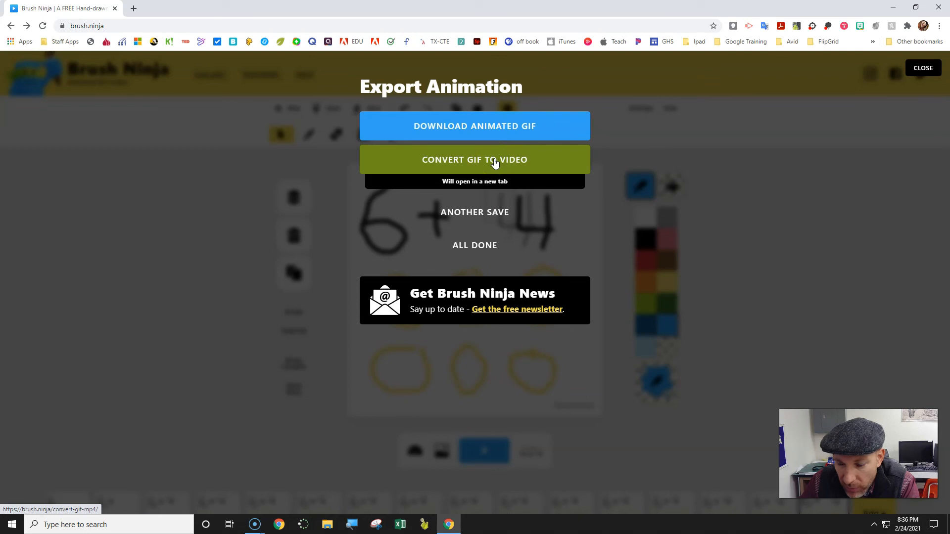
Step: Download the animated GIF and view animation.gif in a maximized Photos window
click(493, 133)
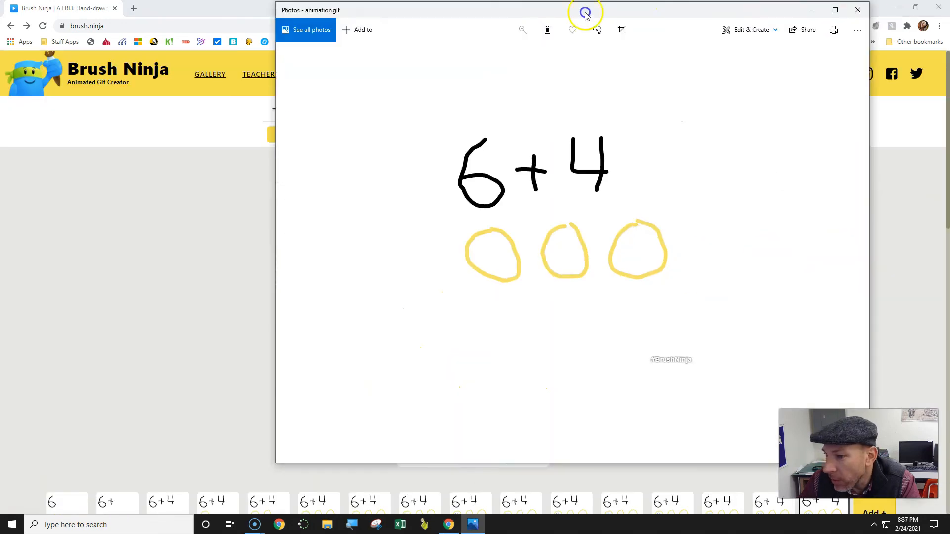
drag(586, 13, 472, 4)
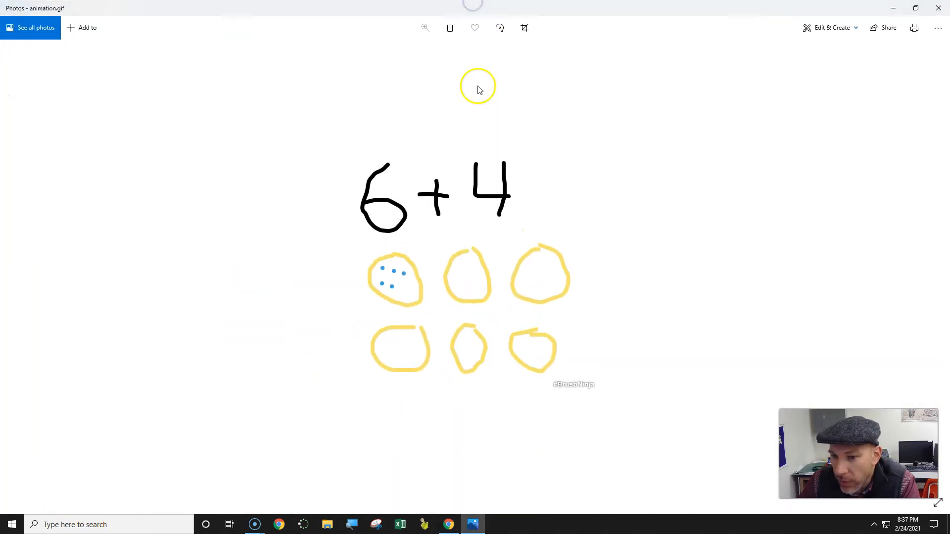